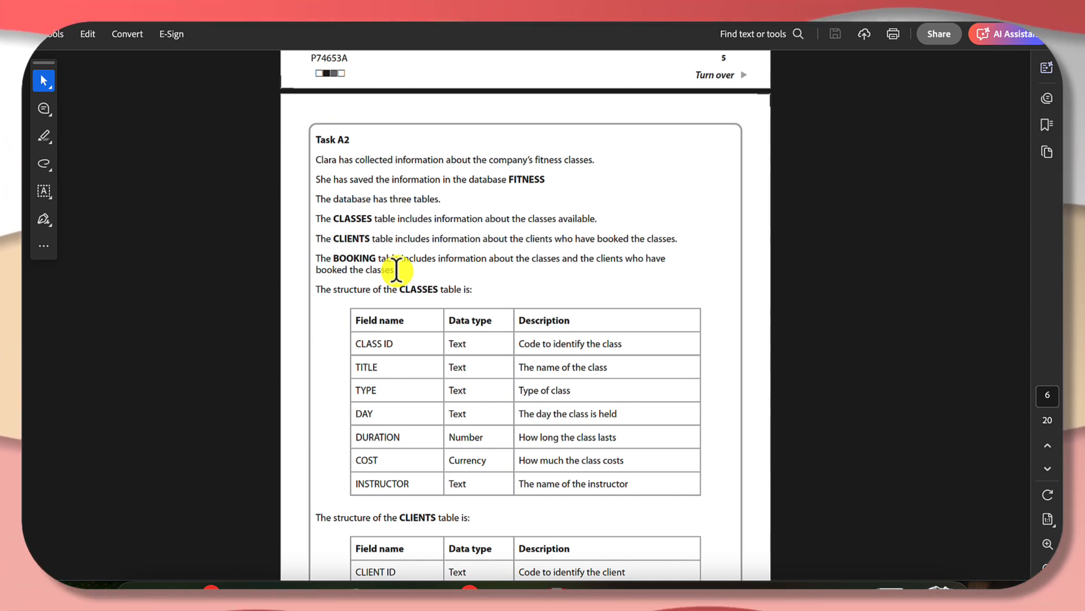
Step: Read the Task A2 introduction about the FITNESS database's three tables and the structure of the CLASSES table
scroll(396, 270, down, 1)
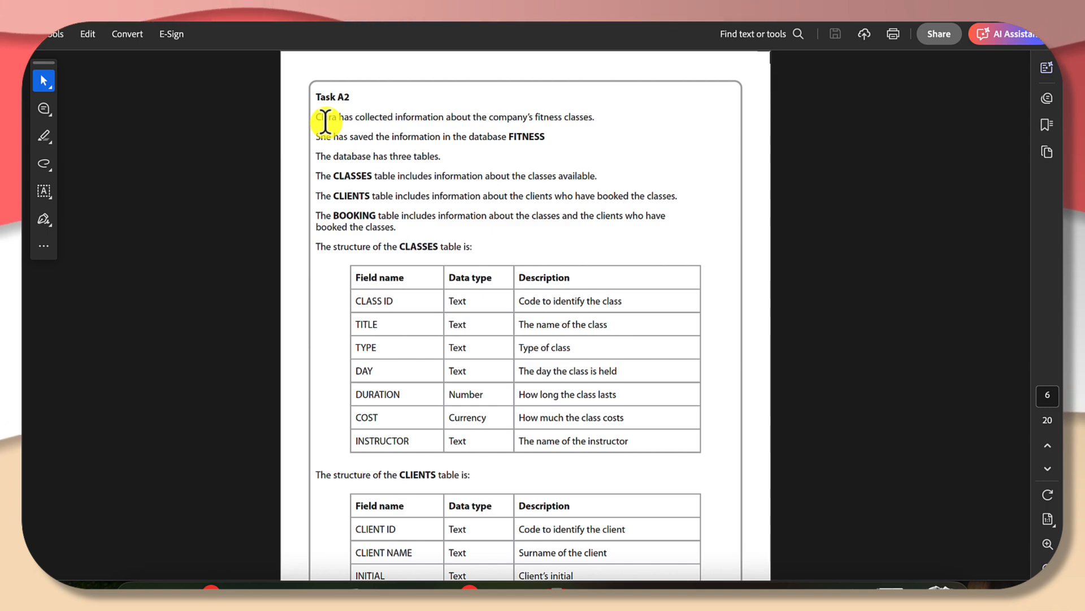
scroll(325, 120, up, 3)
scroll(303, 133, up, 1)
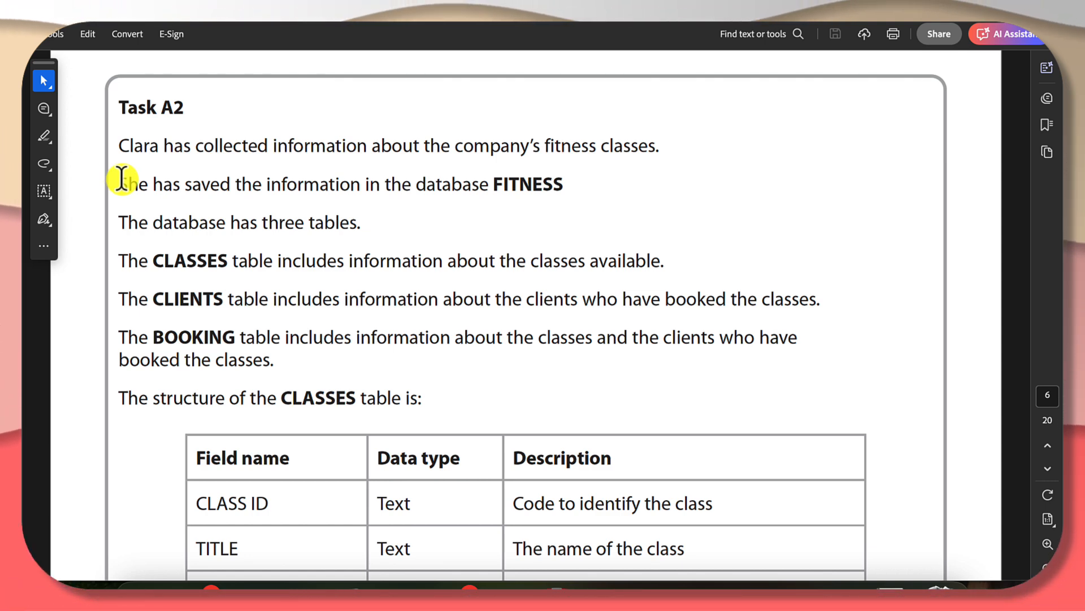
scroll(268, 216, down, 1)
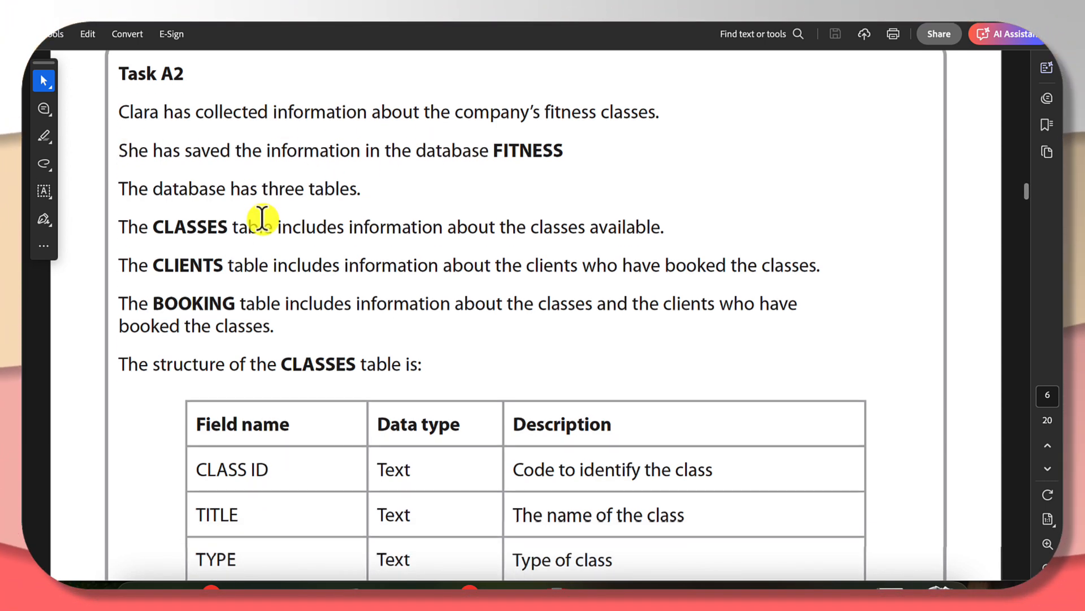
drag(183, 185, 326, 184)
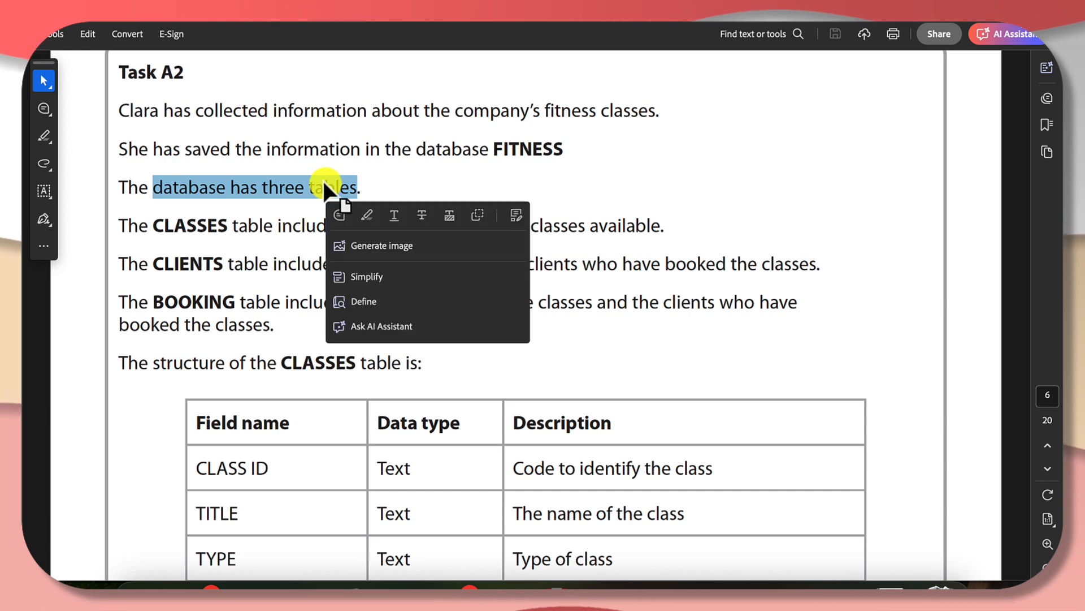
click(278, 227)
scroll(268, 236, down, 1)
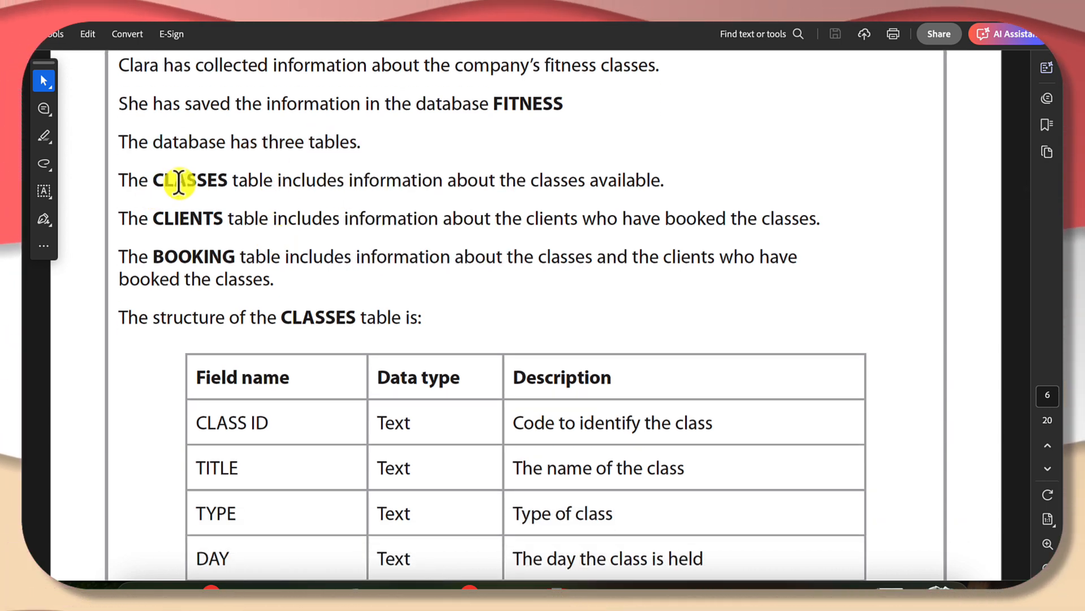
scroll(179, 181, down, 3)
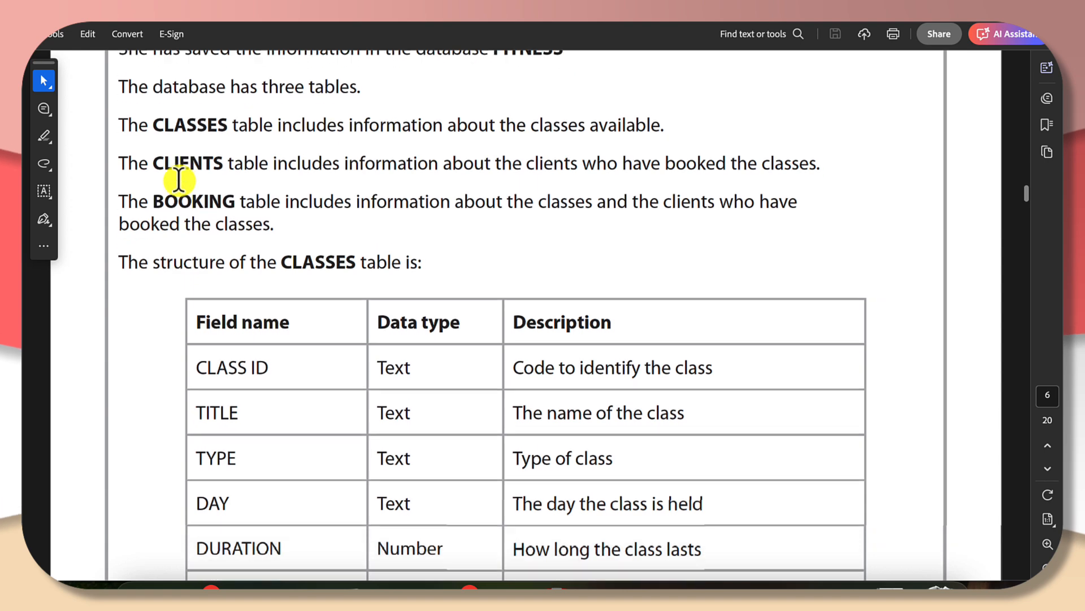
scroll(272, 289, down, 2)
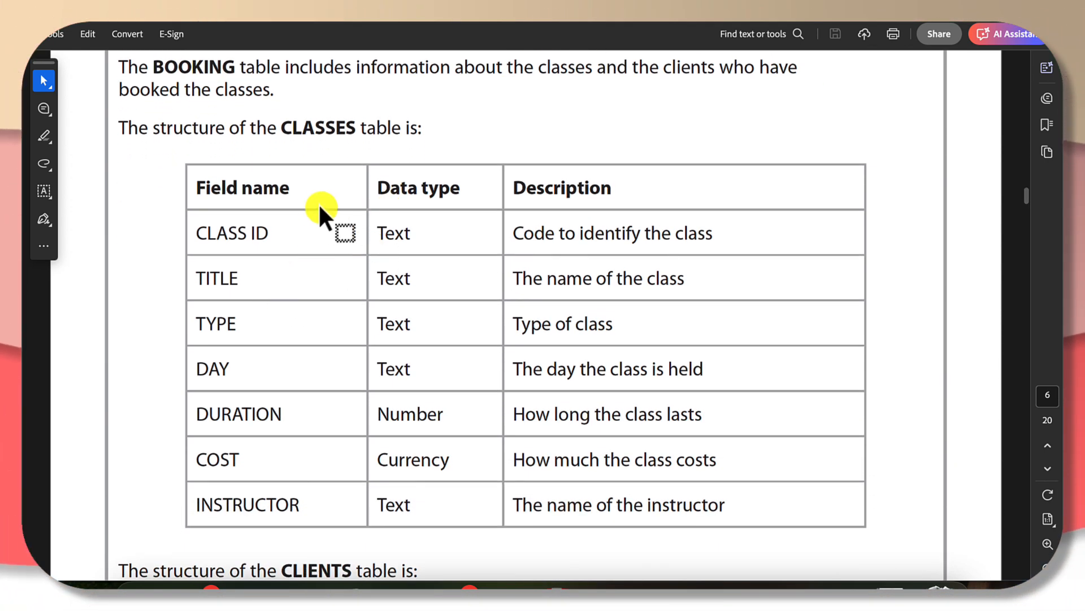
scroll(388, 218, up, 1)
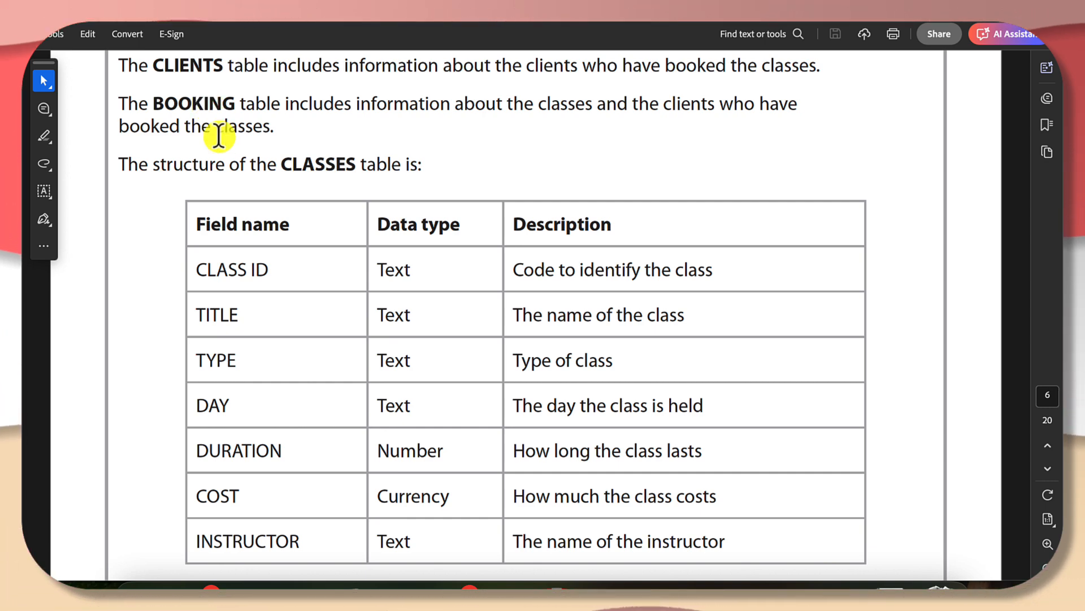
Step: Read the field structures of the CLIENTS and BOOKING tables and continue to the Task A2a instructions
ctrl+scroll(229, 148, down, 2)
scroll(228, 148, down, 5)
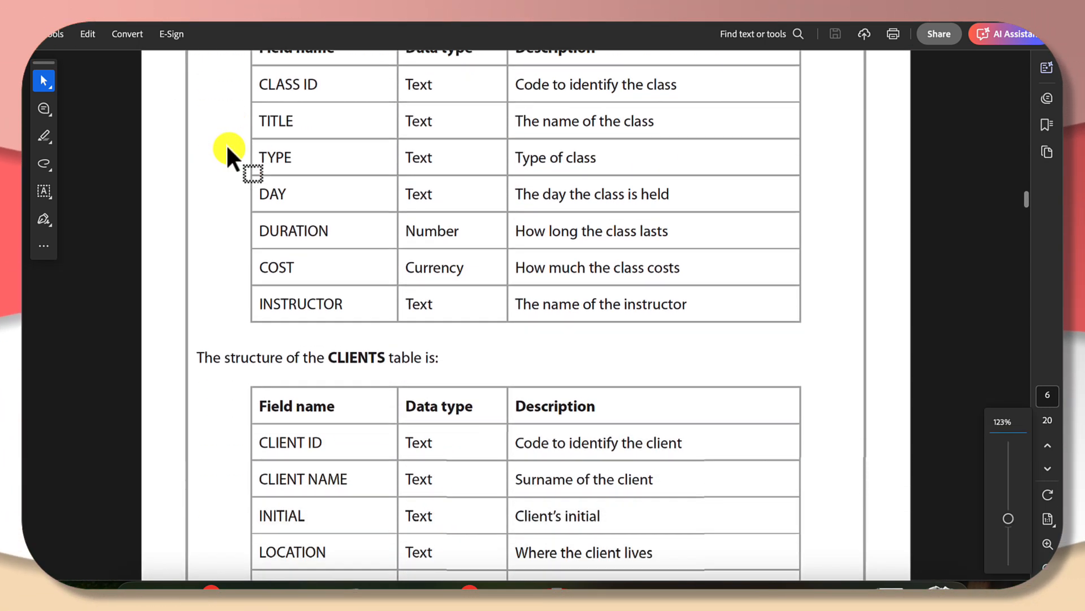
scroll(226, 144, down, 1)
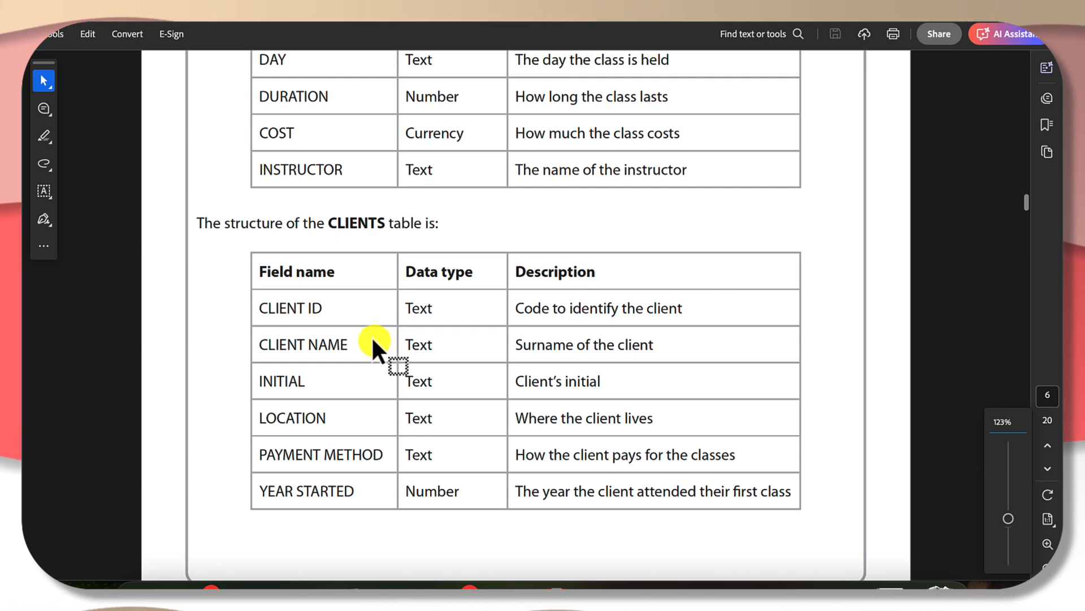
scroll(371, 336, up, 5)
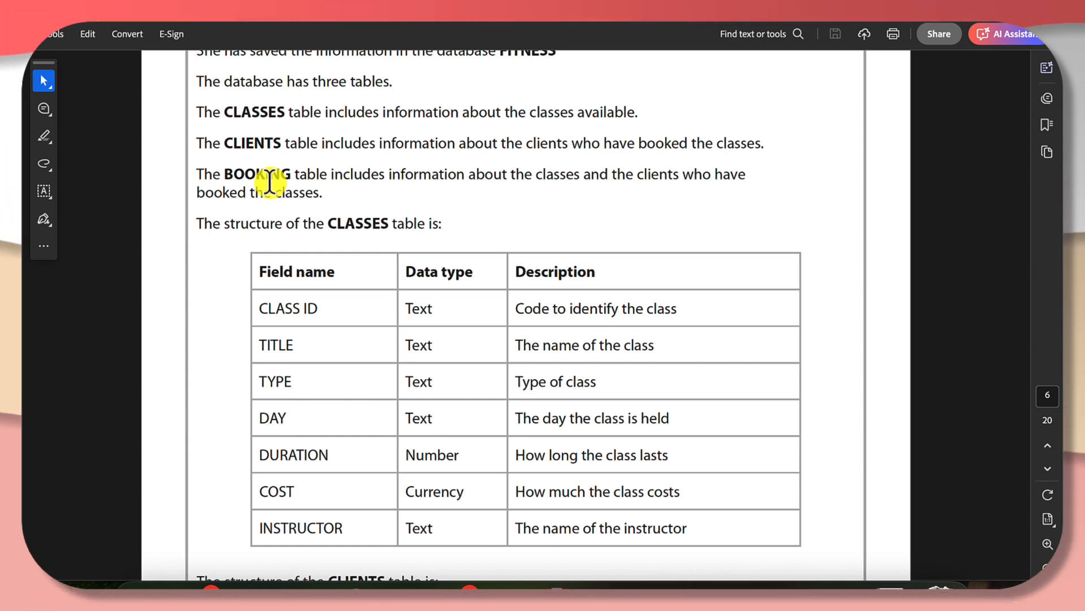
scroll(312, 322, down, 12)
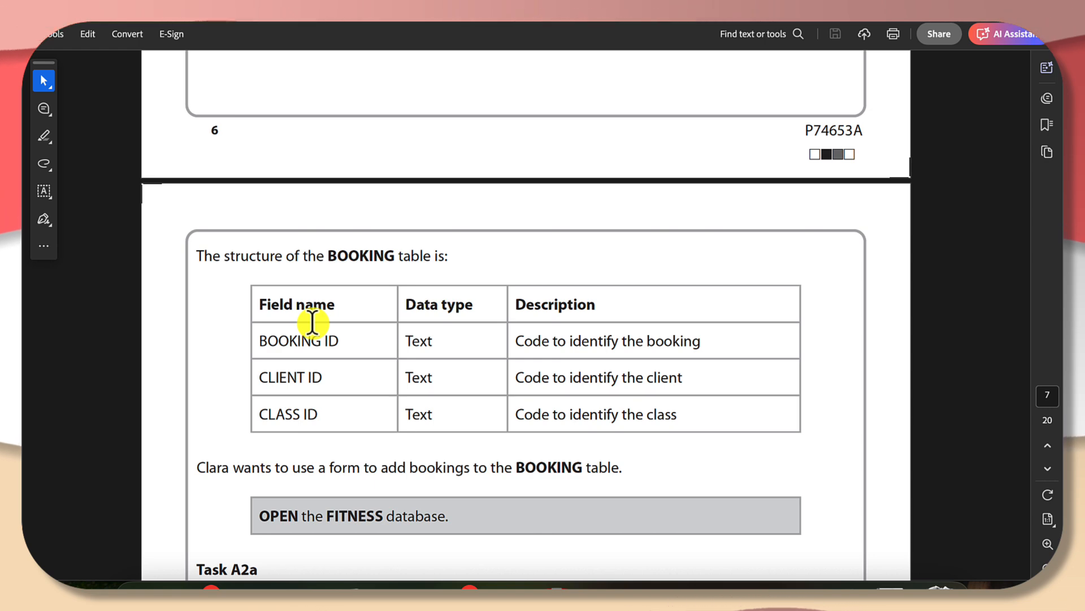
scroll(312, 322, down, 3)
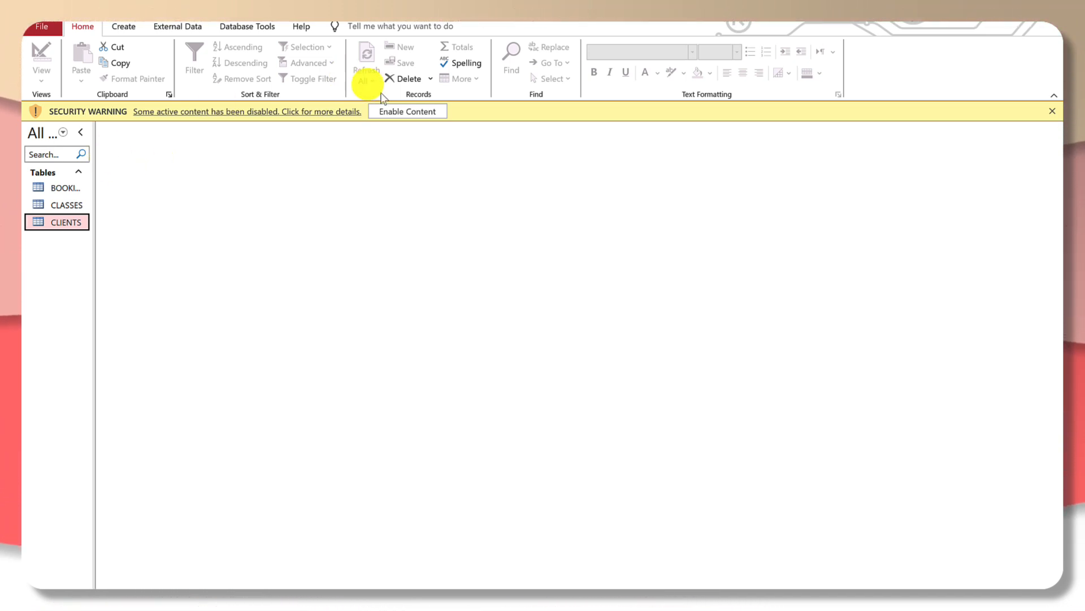
Step: In Access, enable the FITNESS database's content, widen the navigation pane, and open the BOOKING, CLASSES and CLIENTS tables
click(416, 111)
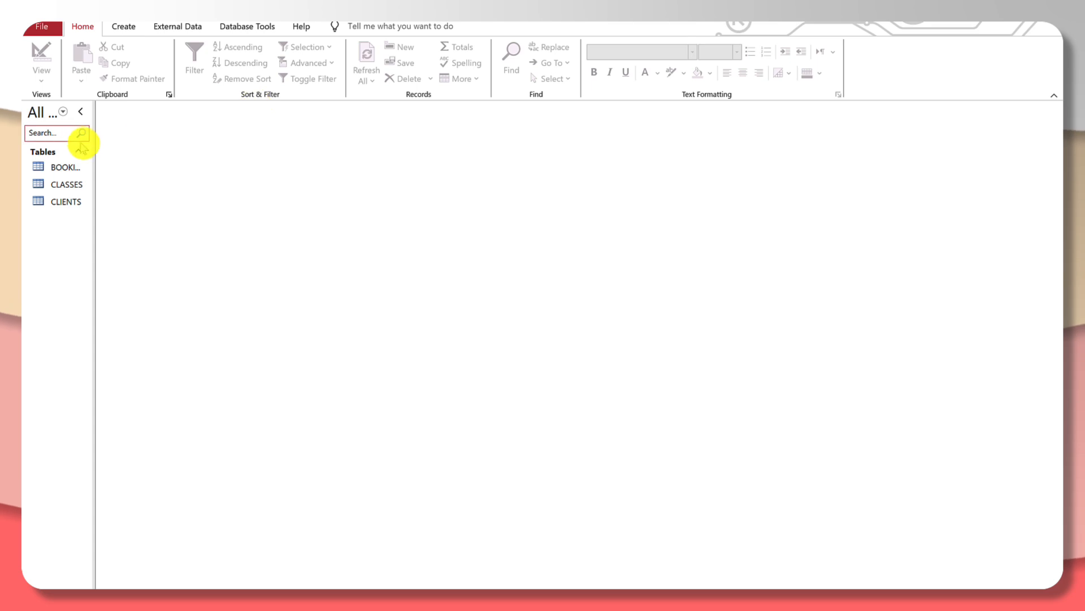
drag(94, 152, 132, 150)
double_click(74, 168)
double_click(80, 183)
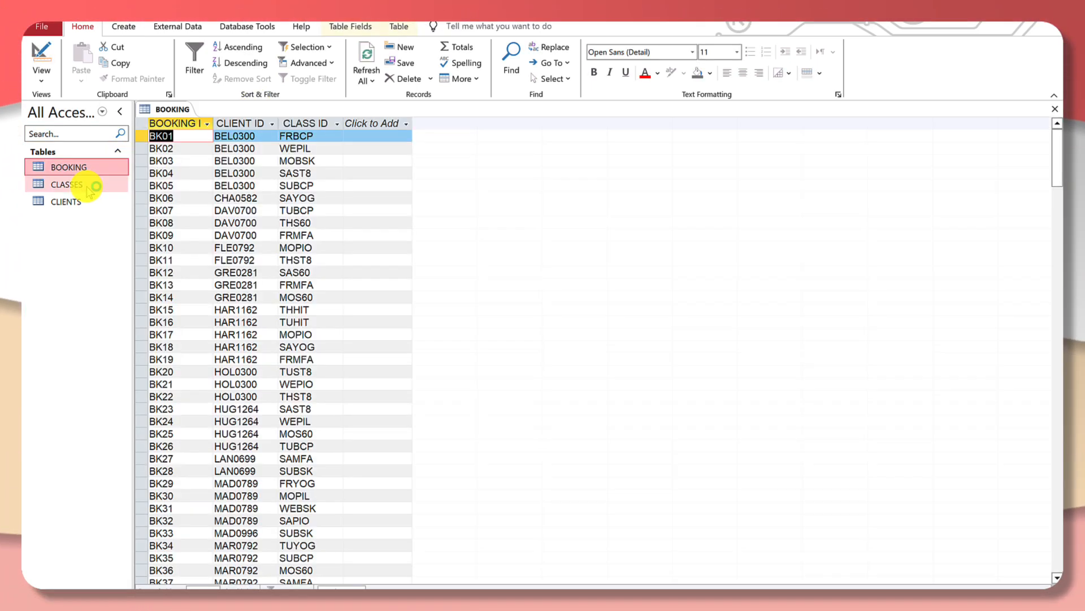
double_click(85, 202)
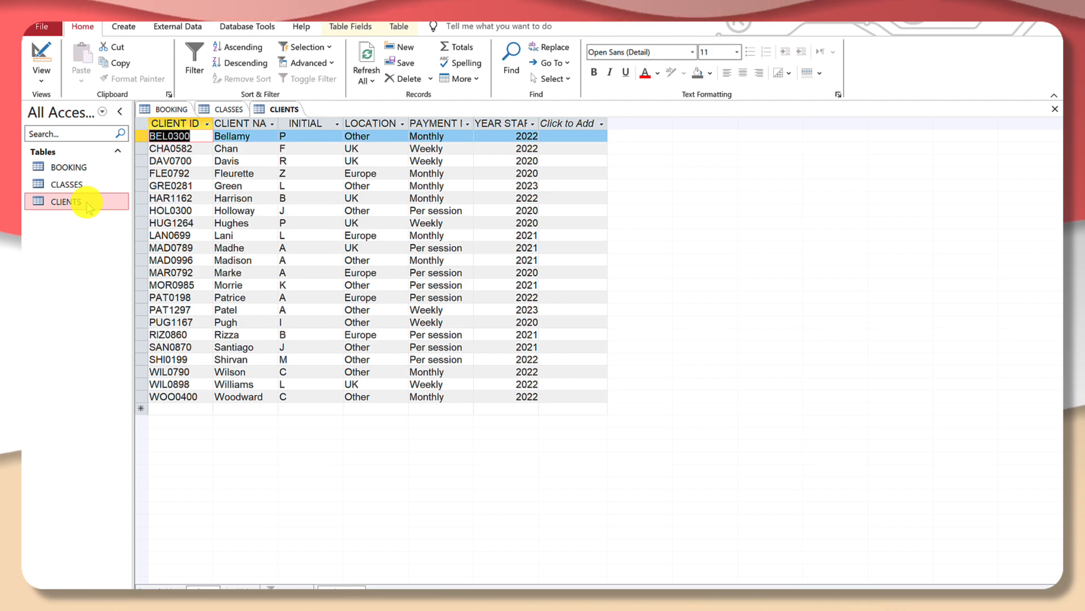
Step: Look through the records of the BOOKING, CLASSES and CLIENTS tables and view CLIENTS in Design view
click(168, 107)
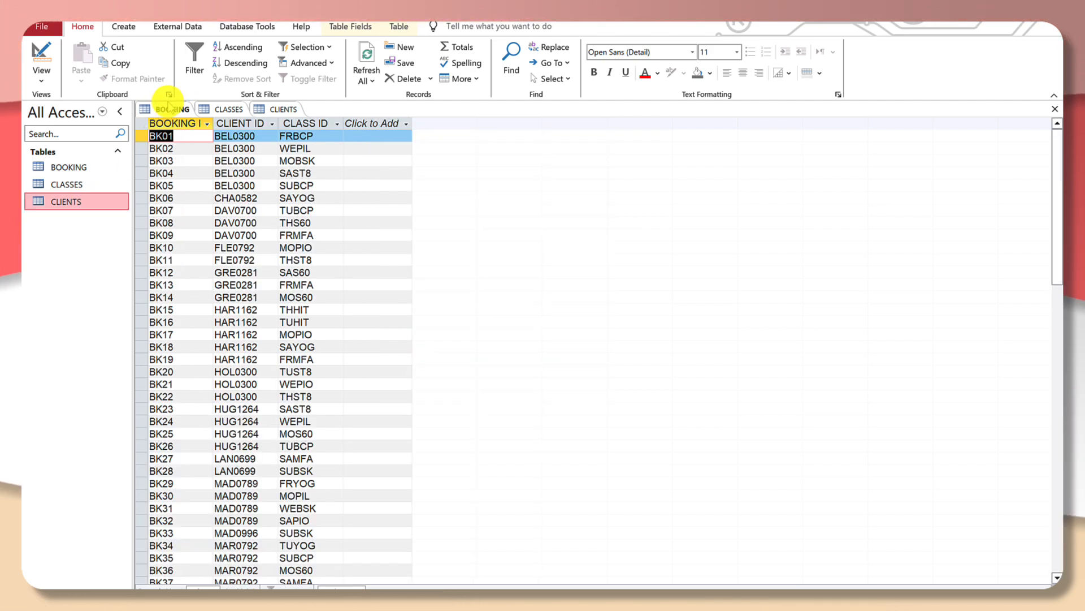
click(229, 110)
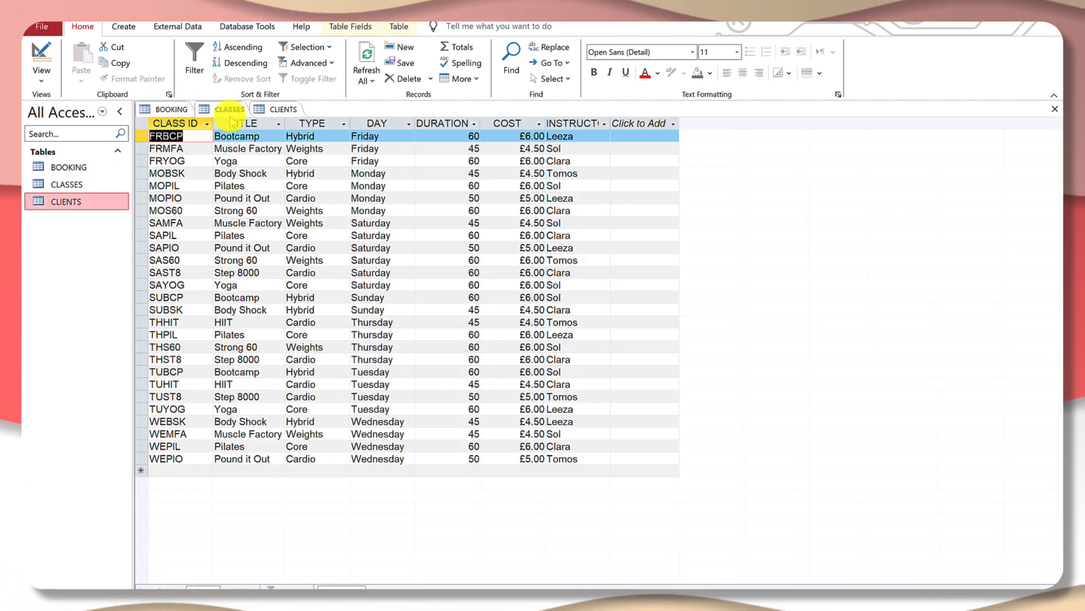
click(277, 110)
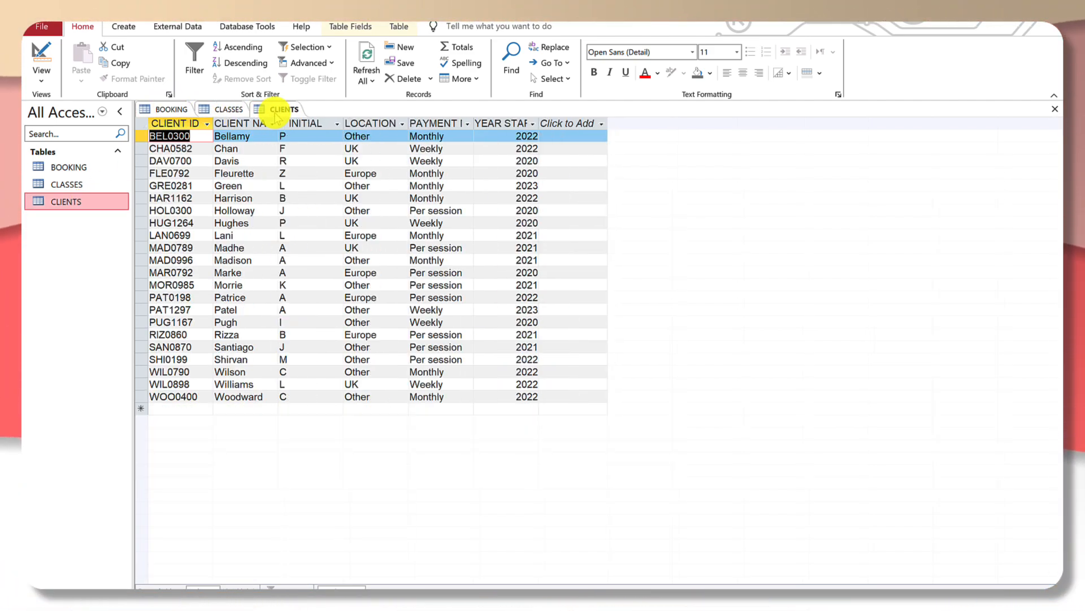
click(42, 70)
click(91, 130)
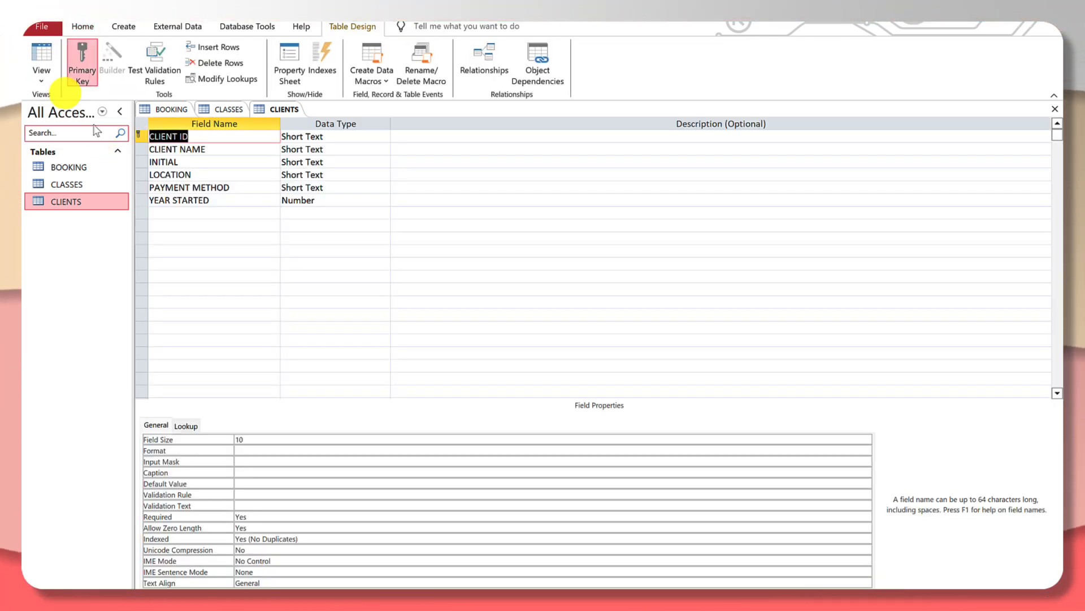
click(39, 77)
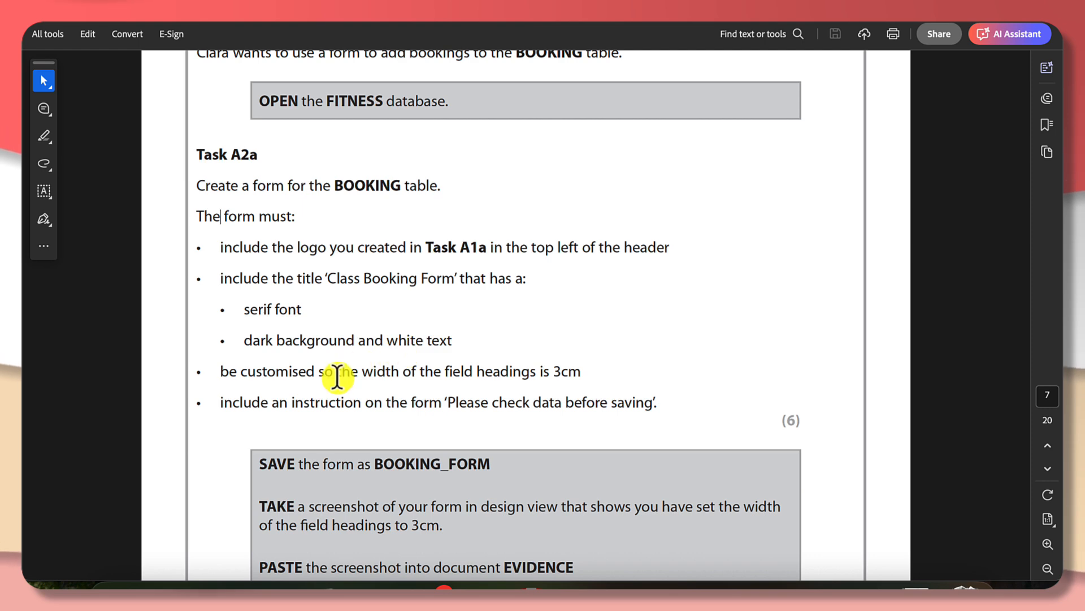
Step: Switch to the exam PDF and read the Task A2a form requirements, including the saving and screenshot instructions
drag(251, 371, 401, 371)
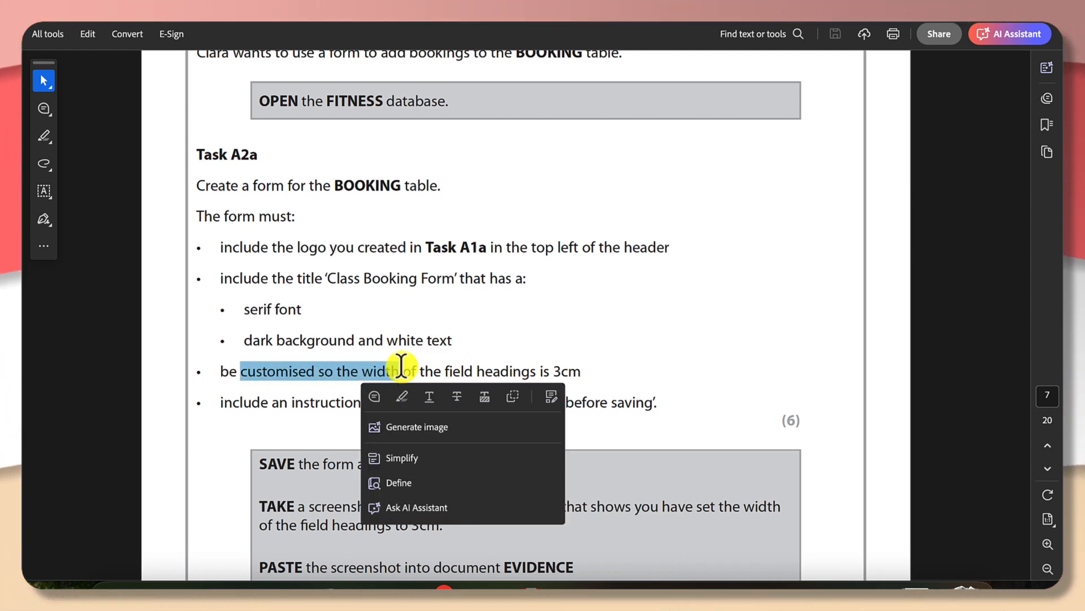
click(402, 365)
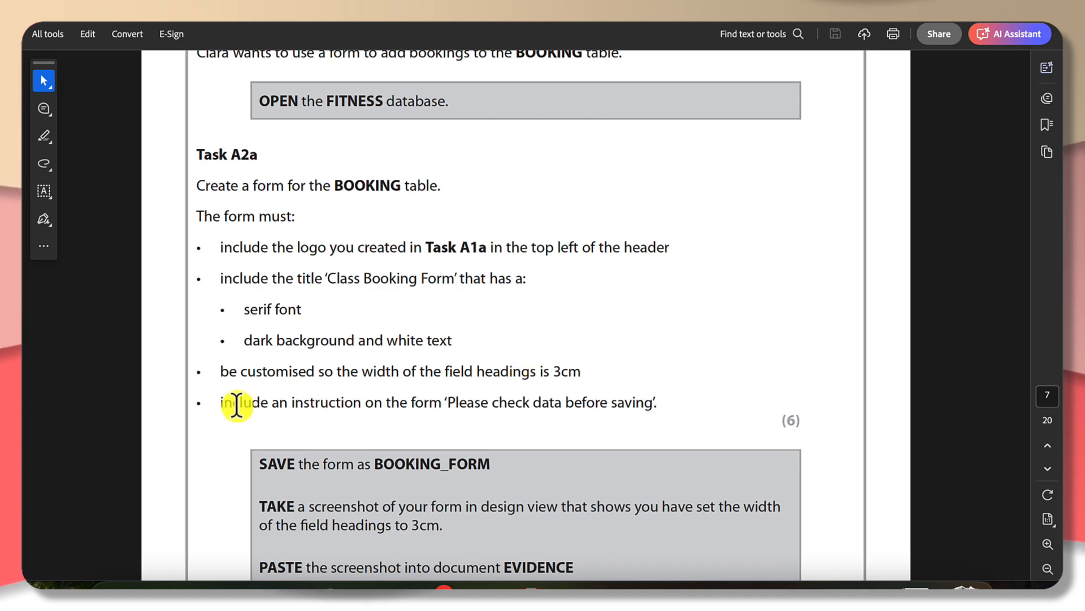
scroll(261, 411, down, 2)
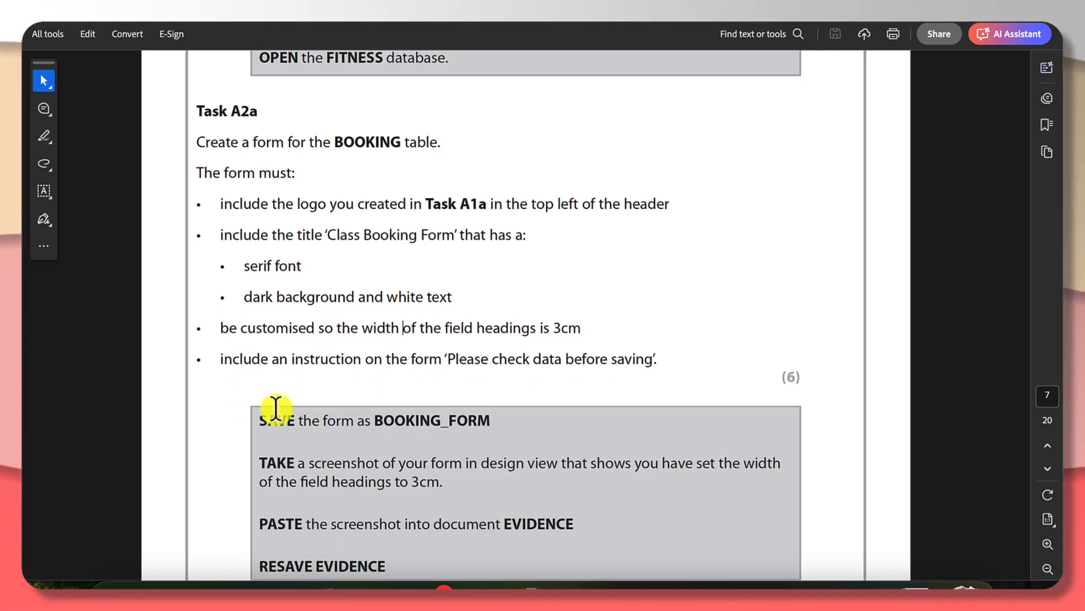
scroll(439, 374, down, 1)
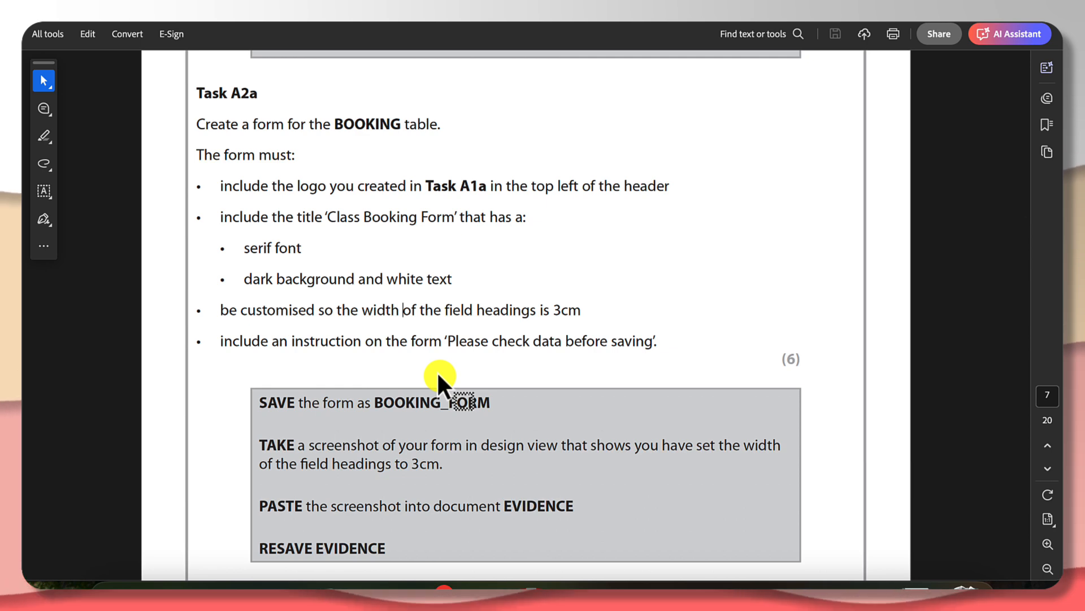
scroll(436, 374, up, 2)
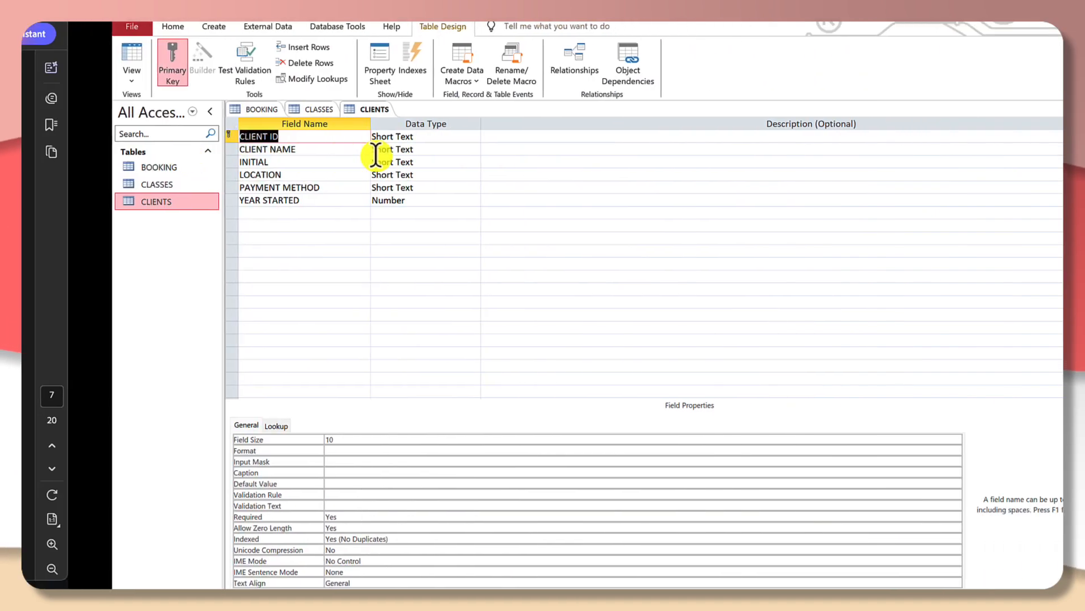
Step: Back in Access, start a Form Wizard form for the BOOKING table with all of its fields and a Columnar layout
click(164, 111)
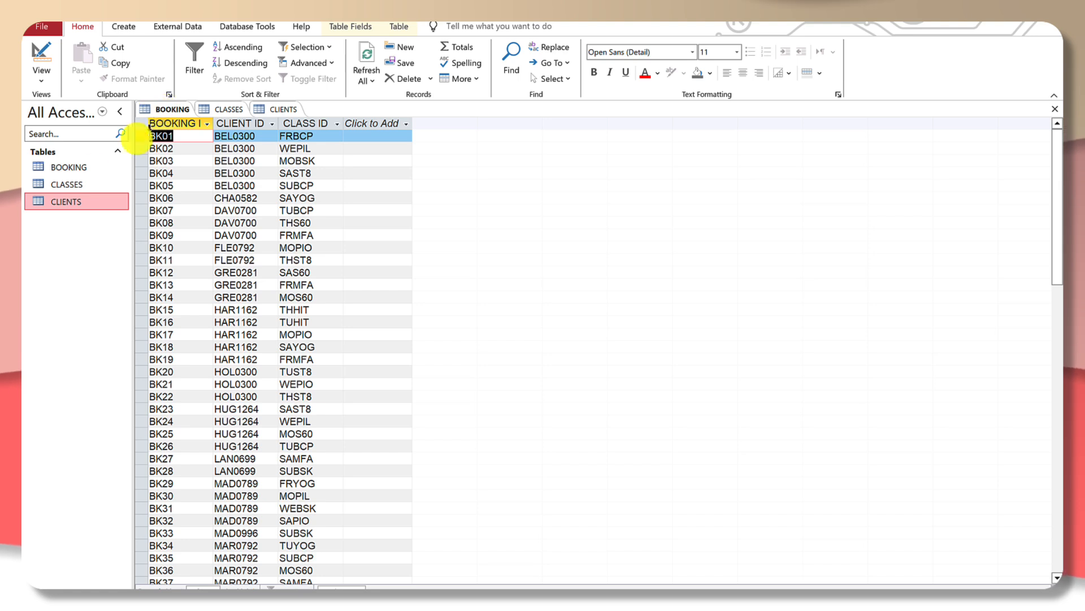
click(69, 166)
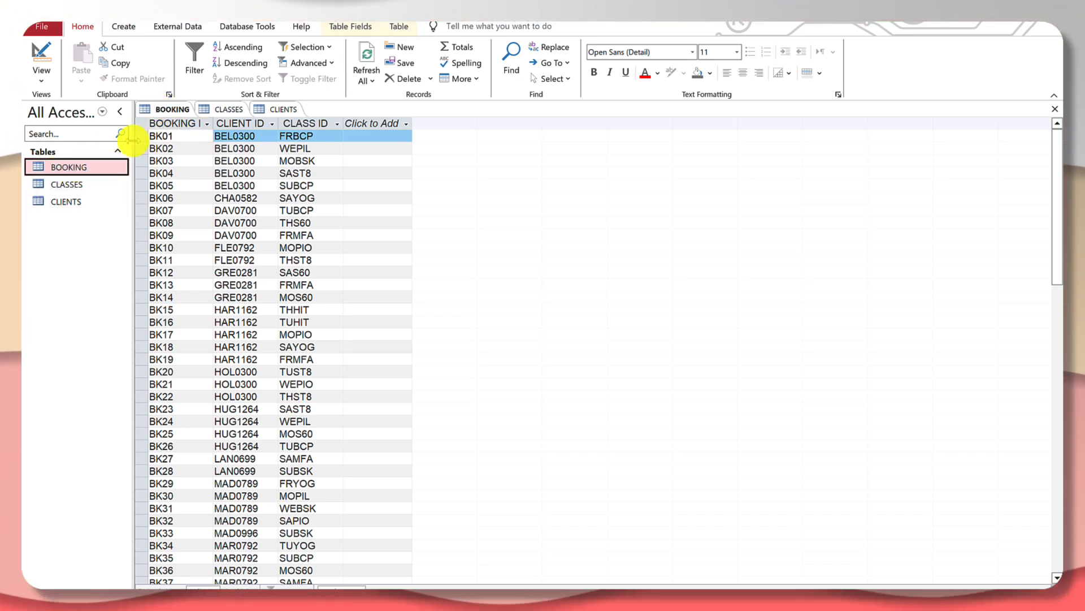
click(125, 28)
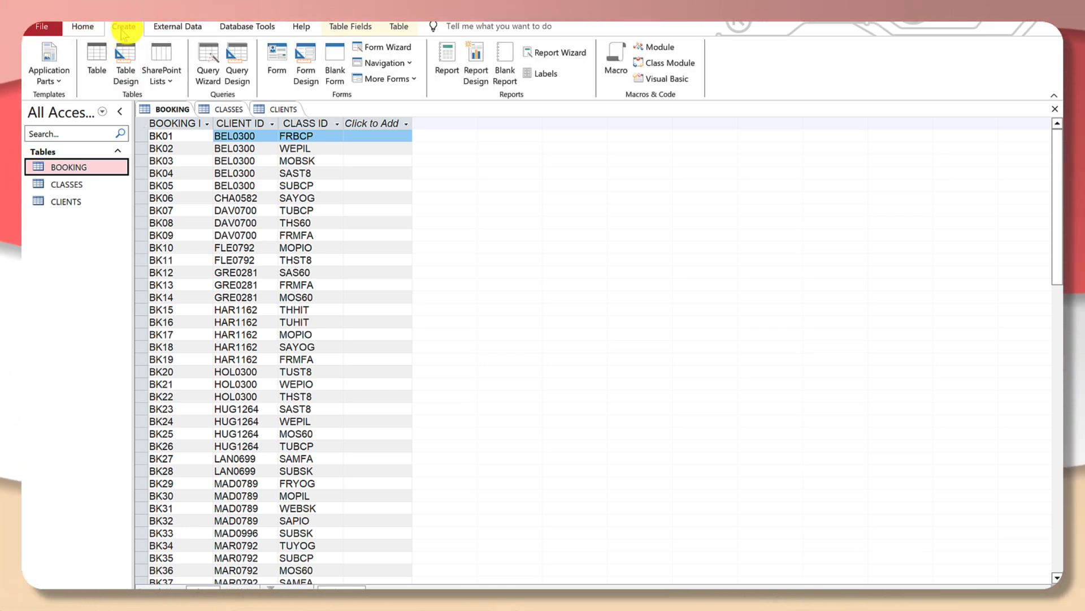
click(383, 50)
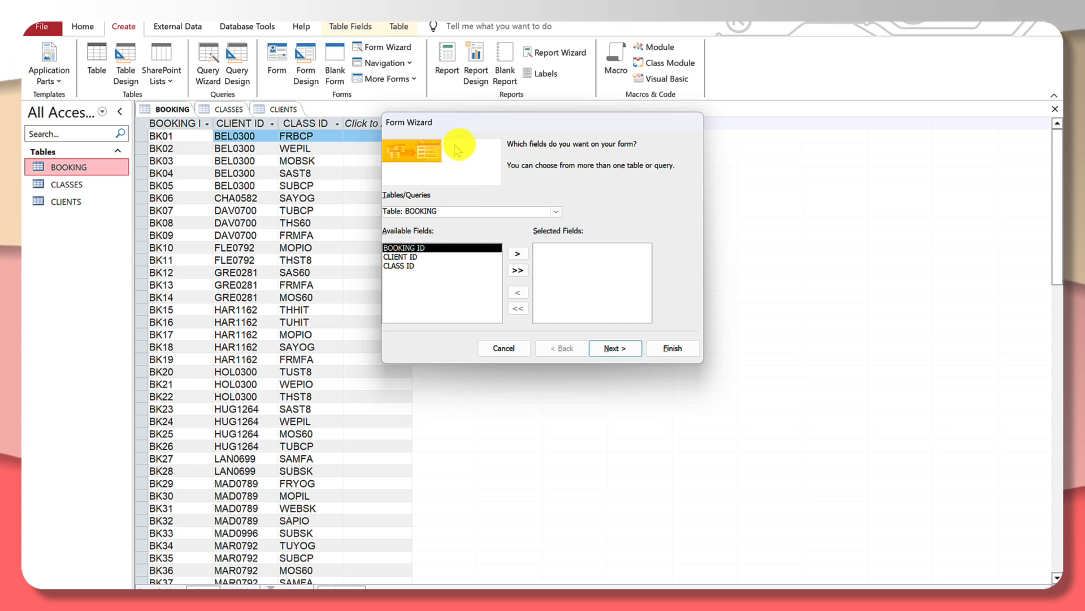
click(516, 272)
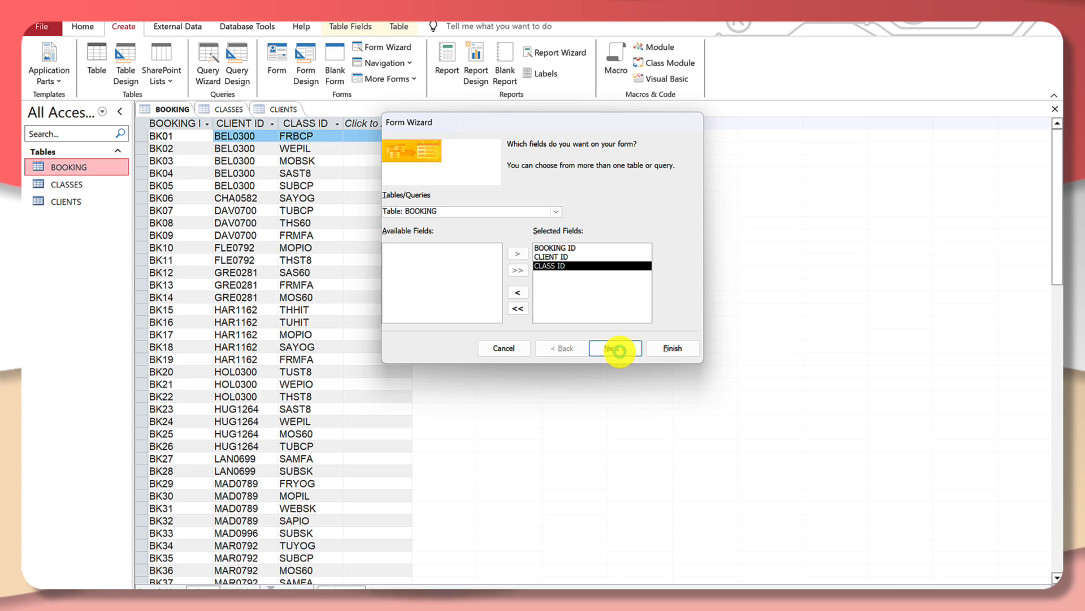
click(620, 349)
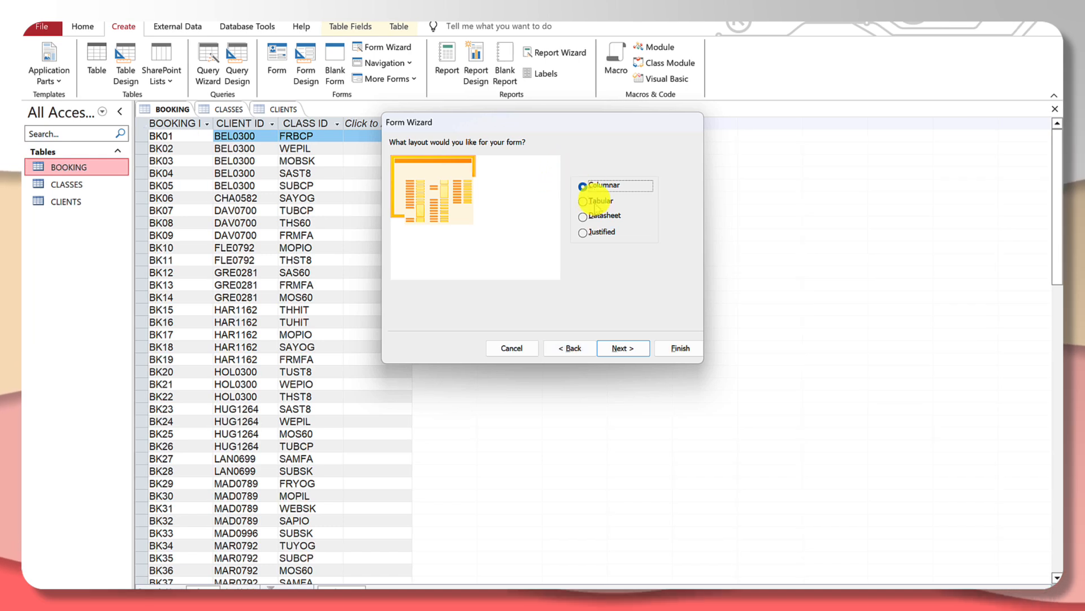
click(620, 349)
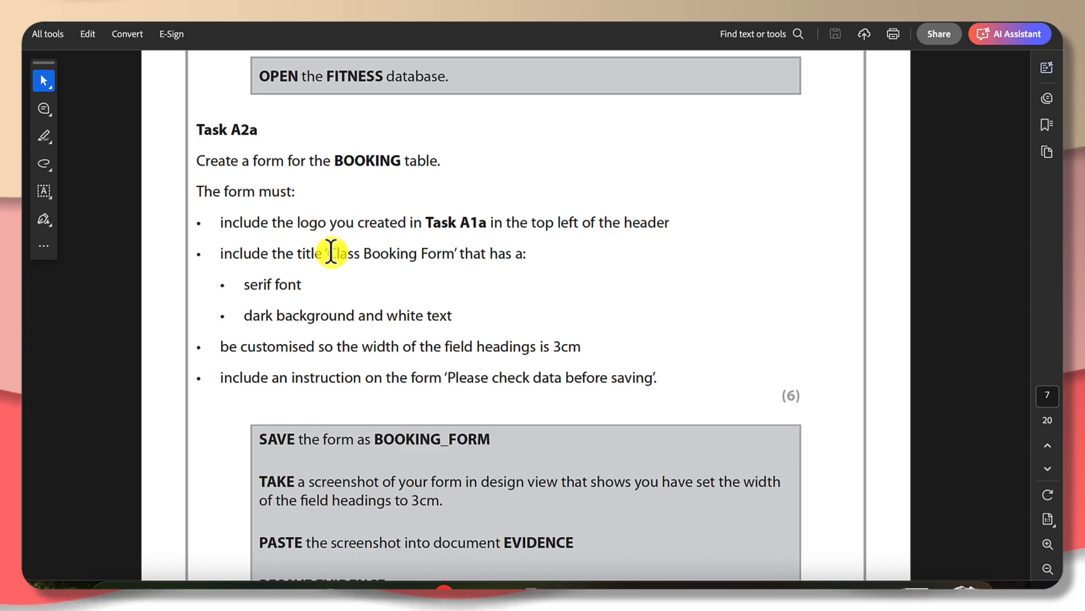
Step: Check the required title in the exam PDF and set the new form's title to "Class Booking Form"
drag(332, 249, 439, 255)
click(417, 223)
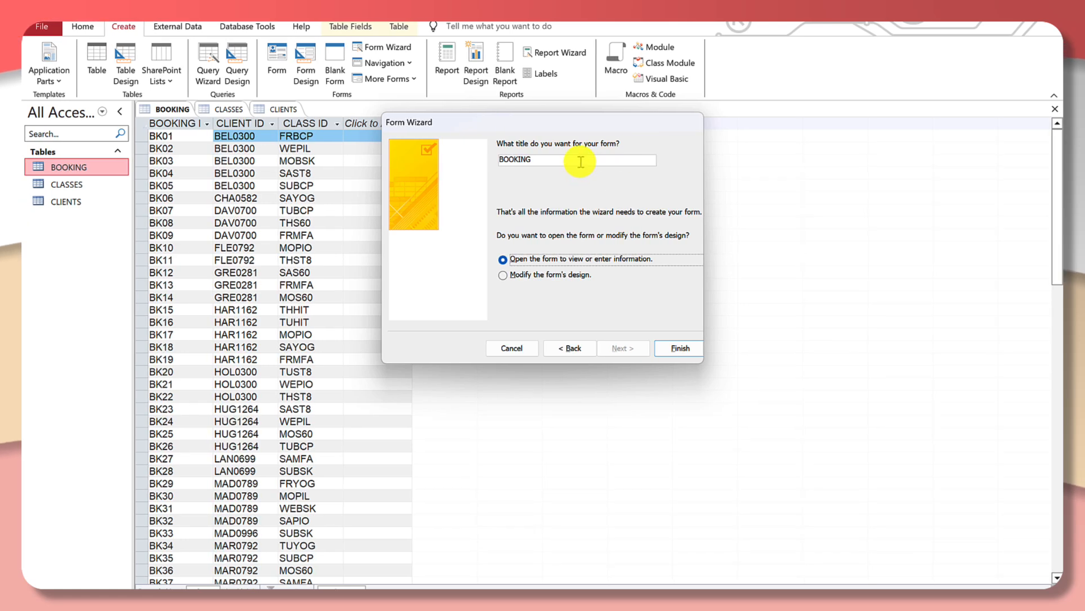
text(Class Booking Form)
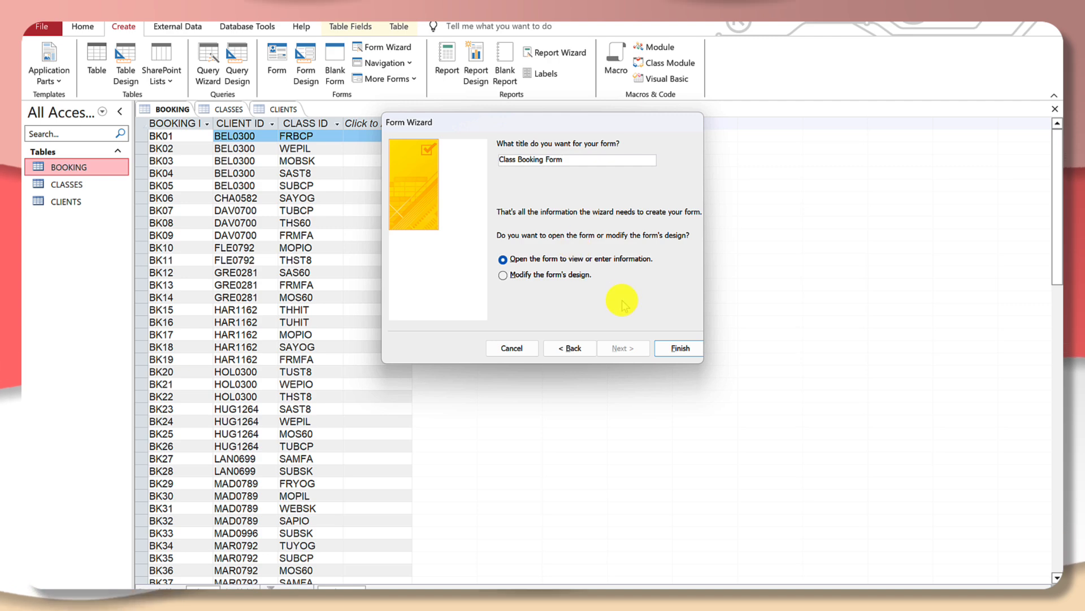
Step: Finish the form wizard with the option to modify the form's design, and dismiss the Modern Chart tip
click(574, 275)
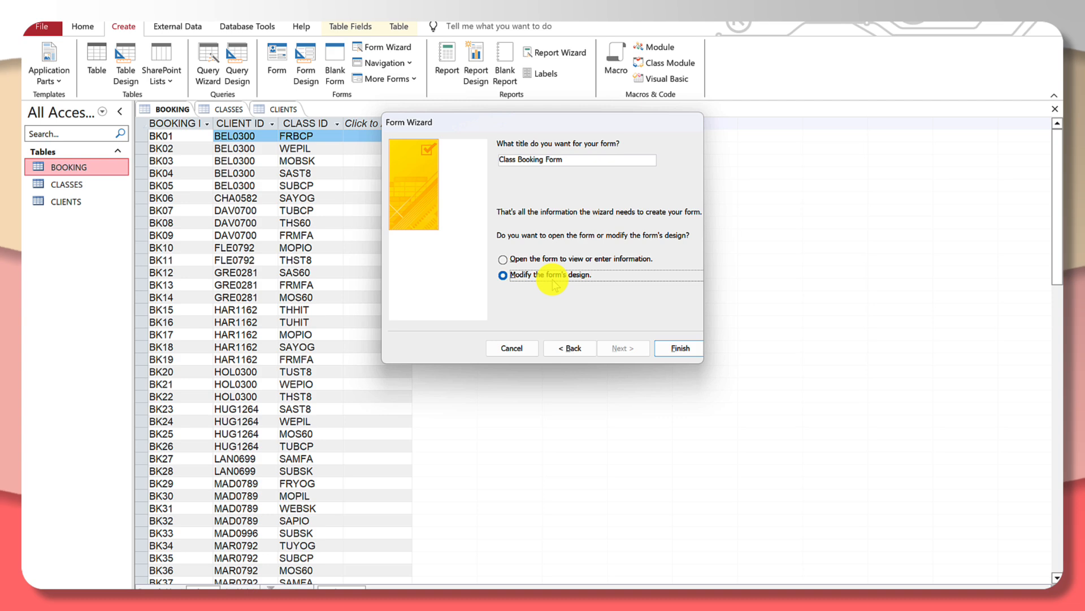
click(676, 351)
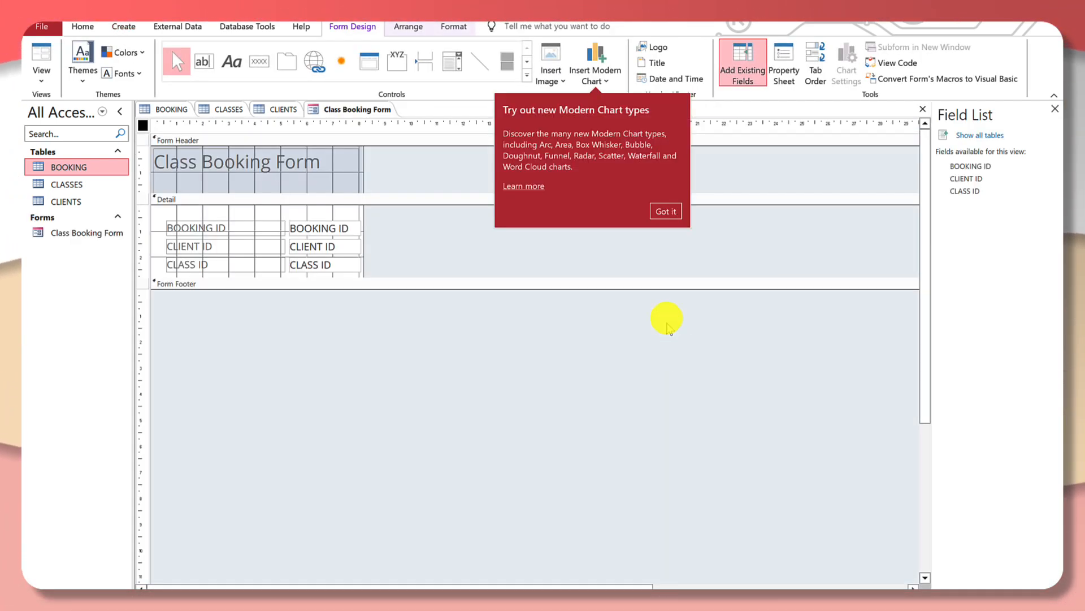
click(669, 212)
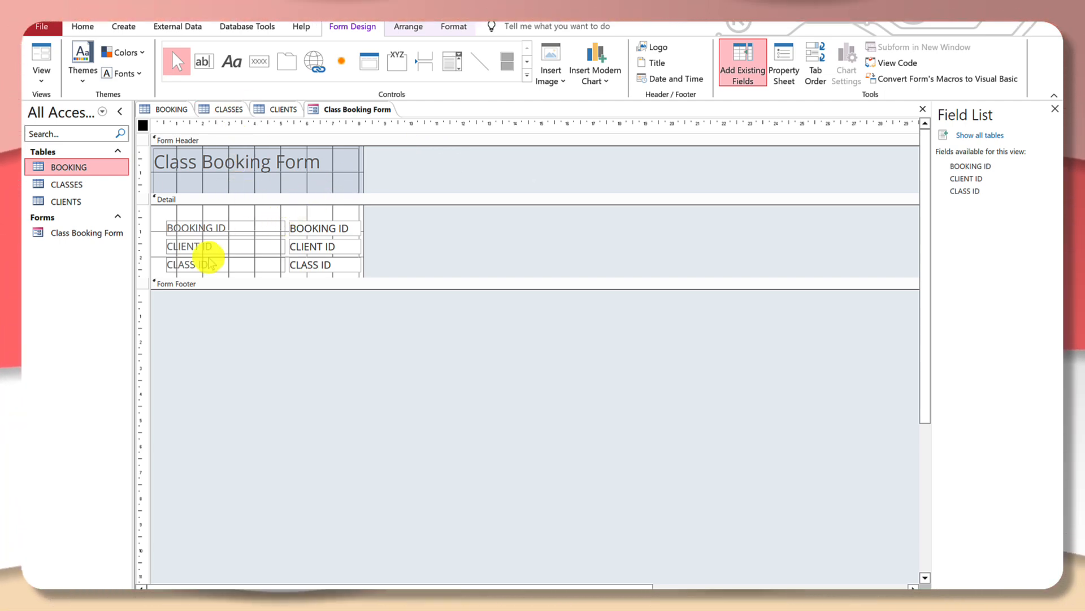
Step: Check the logo requirement in the exam PDF and widen the form in Access to about 14.2 cm
key(ctrl+Left)
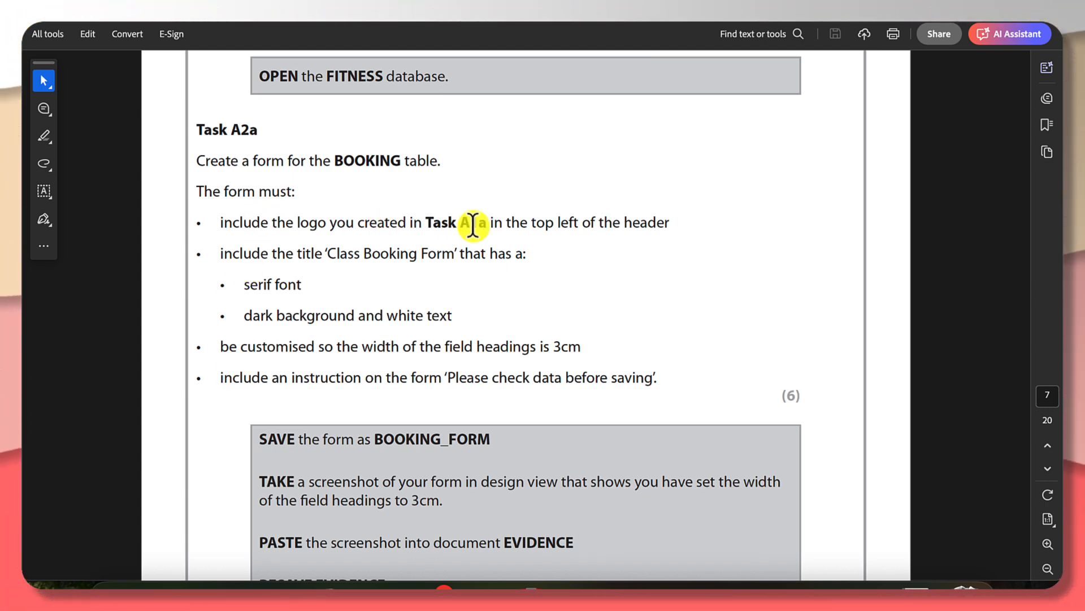
key(ctrl+Right)
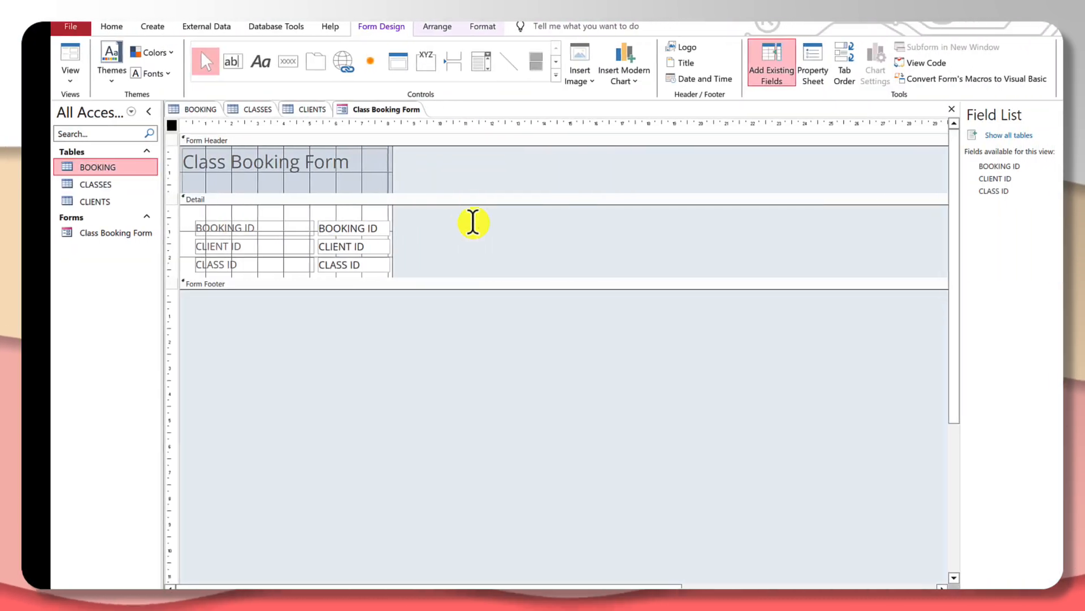
drag(362, 166, 517, 175)
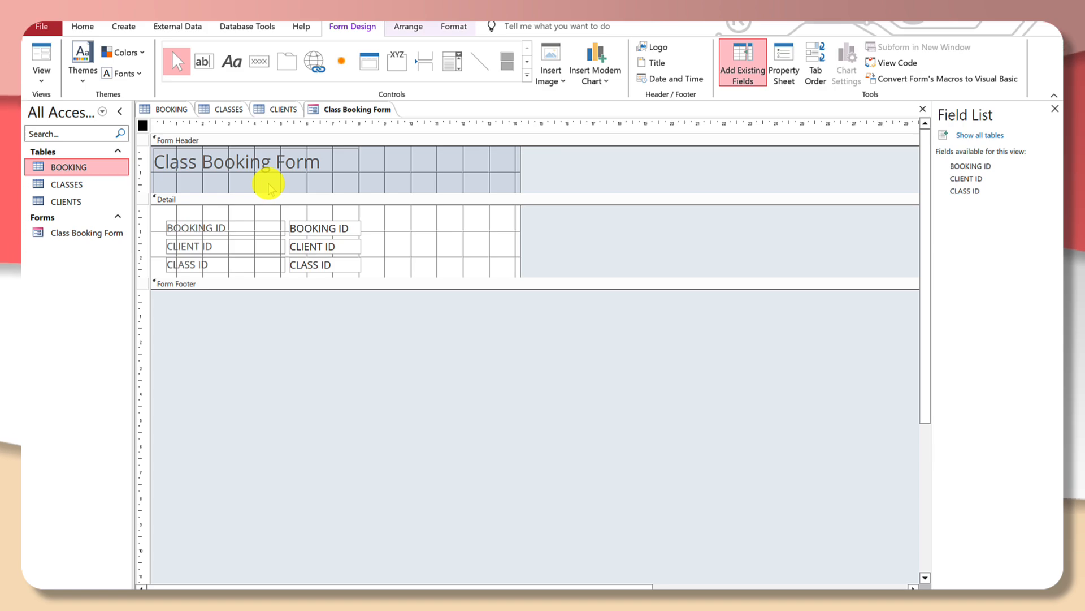
Step: Recheck the logo placement in the exam PDF, and in Access move the header title about 2.1 cm from the form's left edge
key(ctrl+super+Left)
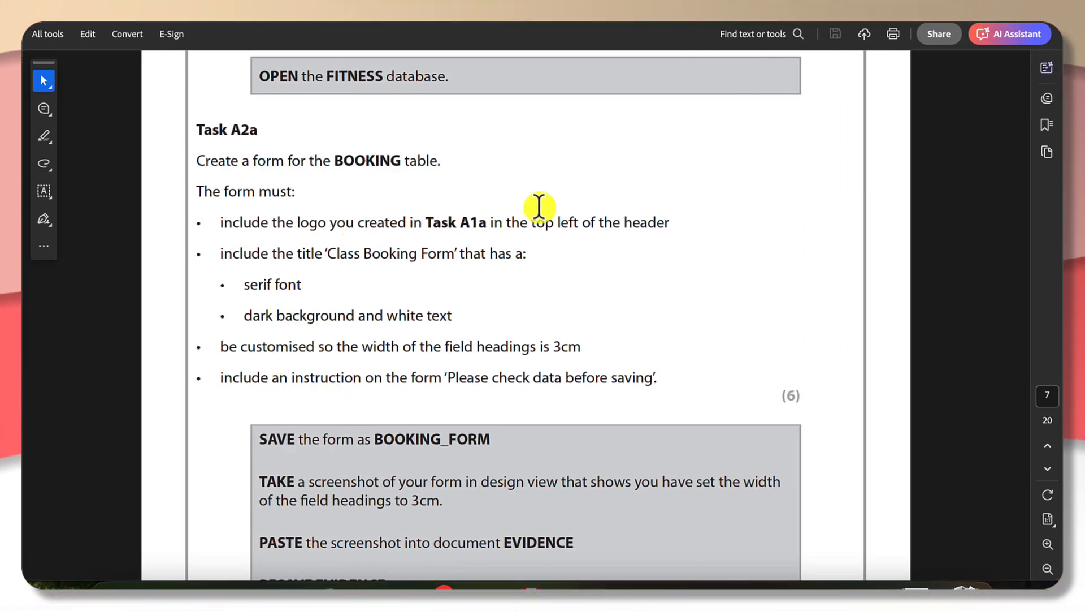
key(ctrl+super+Right)
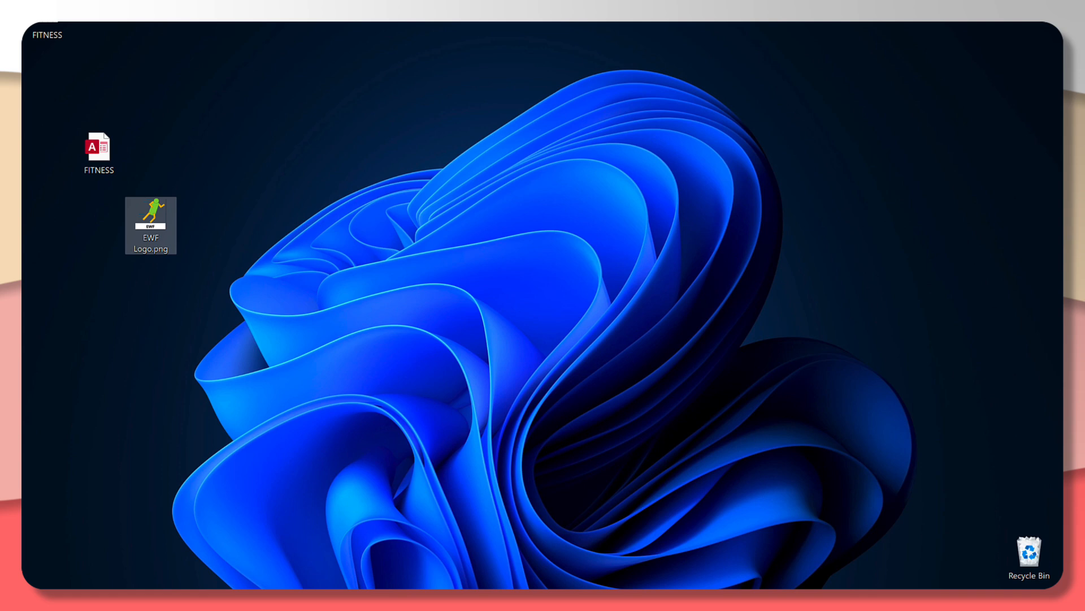
click(543, 597)
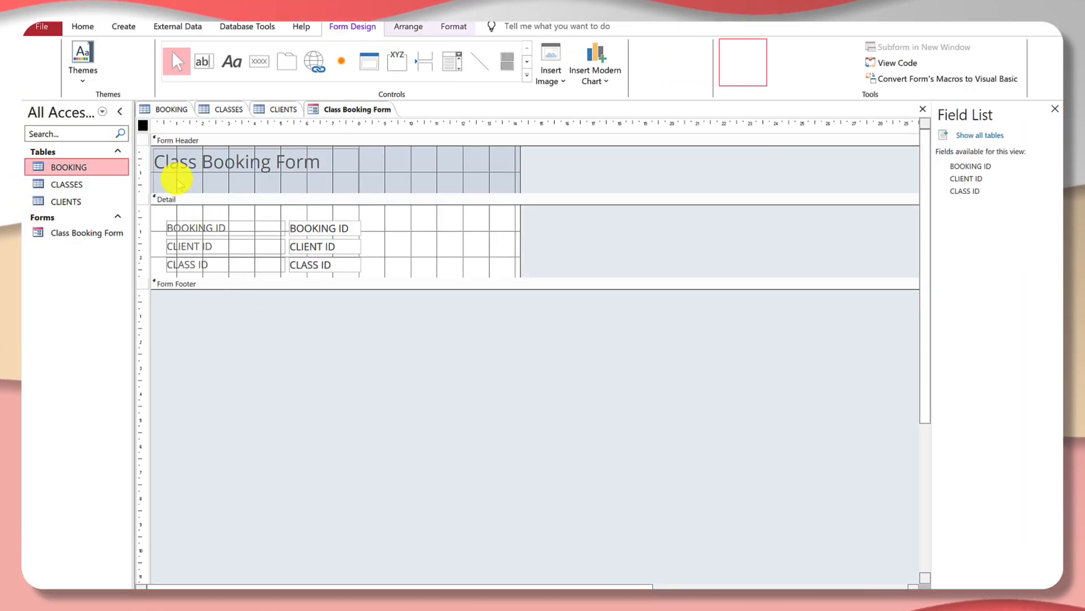
click(295, 150)
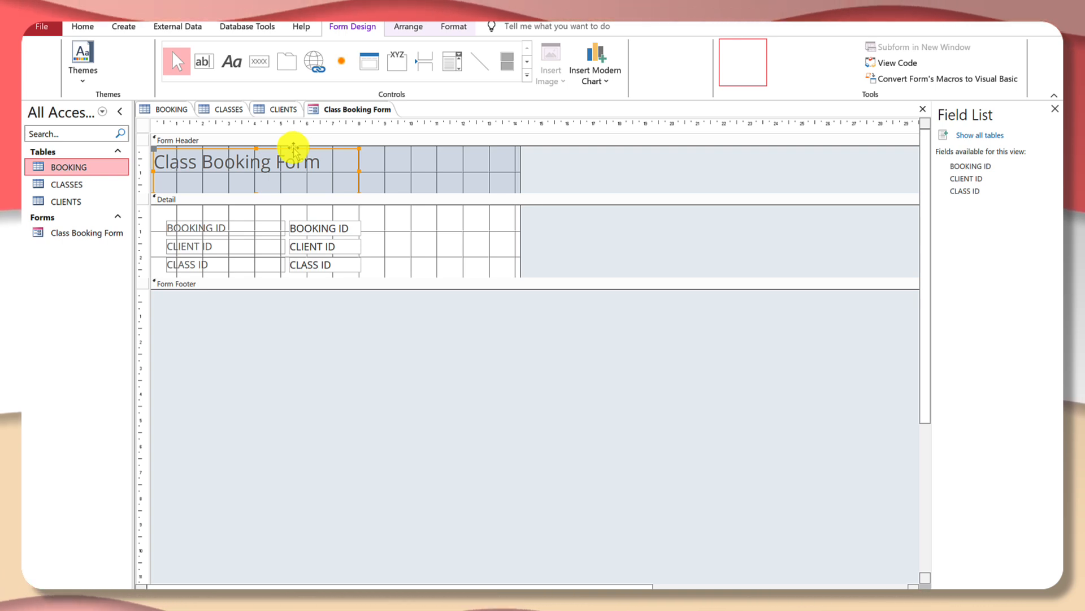
drag(294, 148, 339, 143)
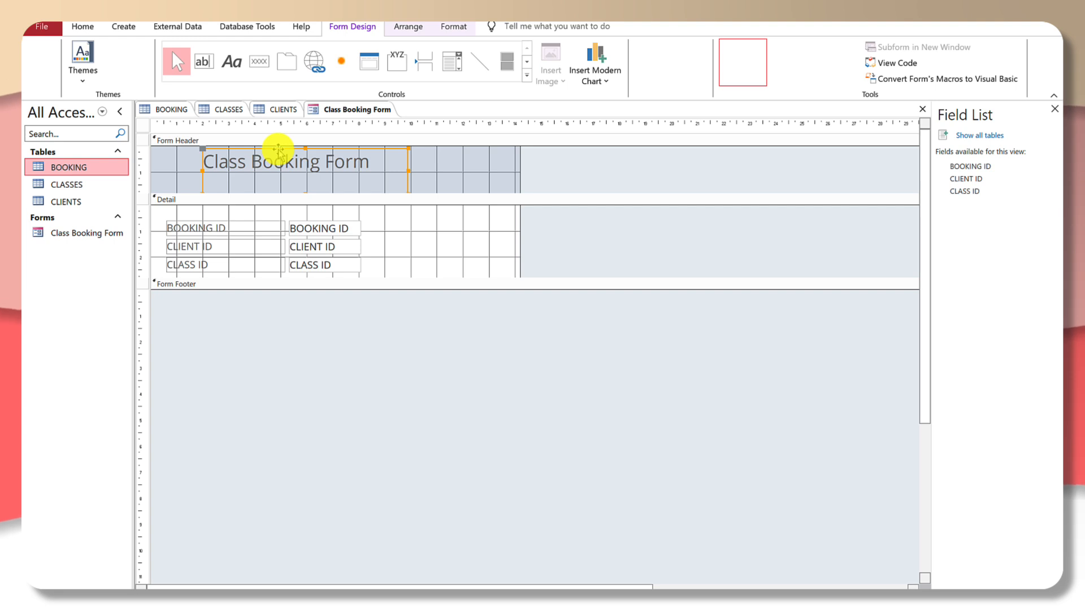
drag(280, 150, 282, 149)
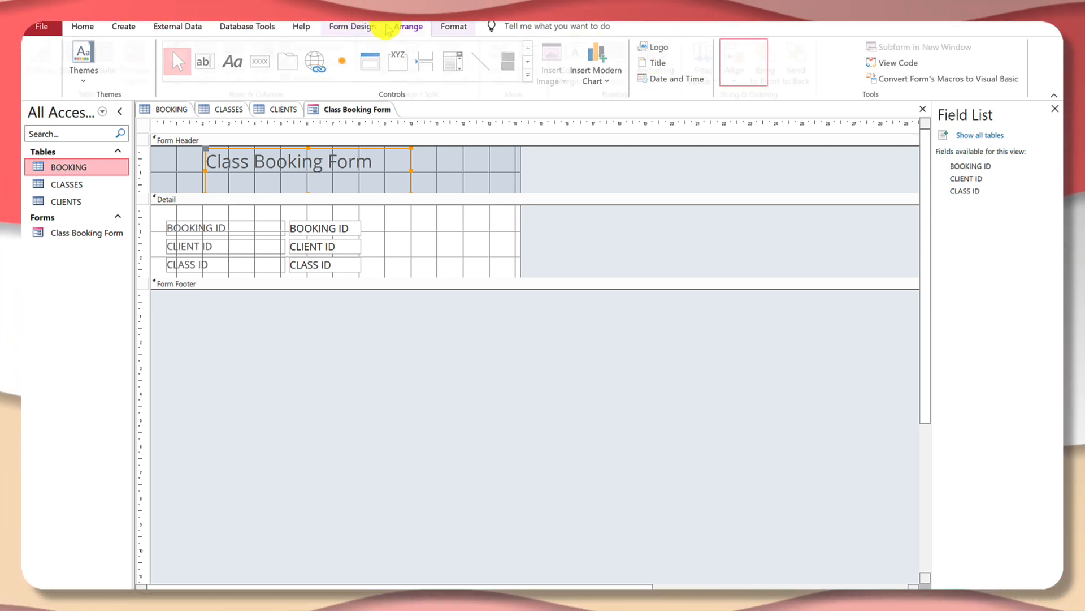
Step: Insert EWF Logo.png from the Desktop as the form header's logo and widen its frame up to the title
click(353, 29)
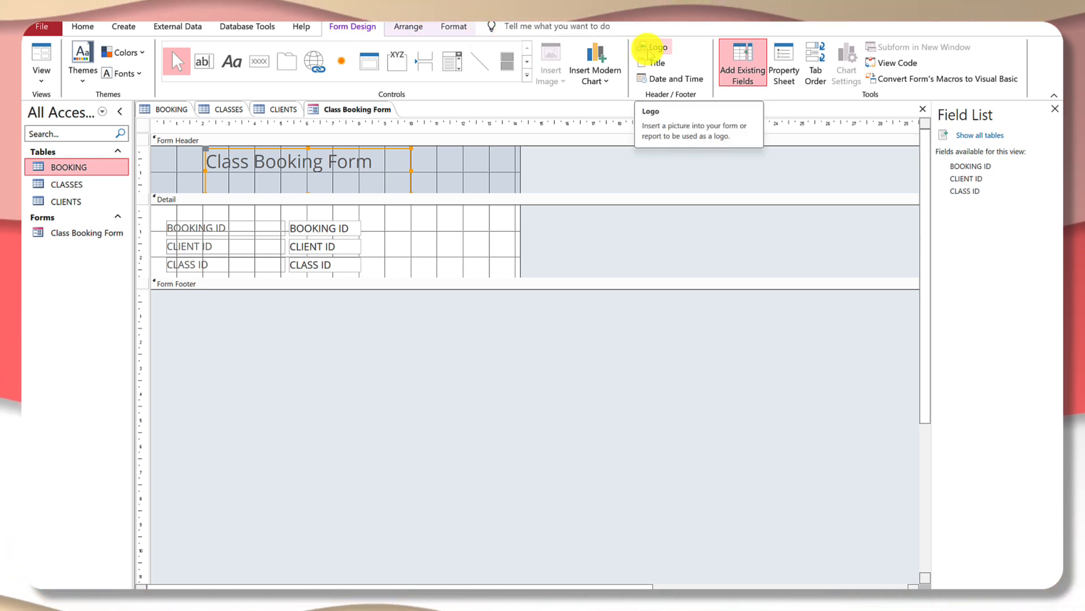
click(647, 50)
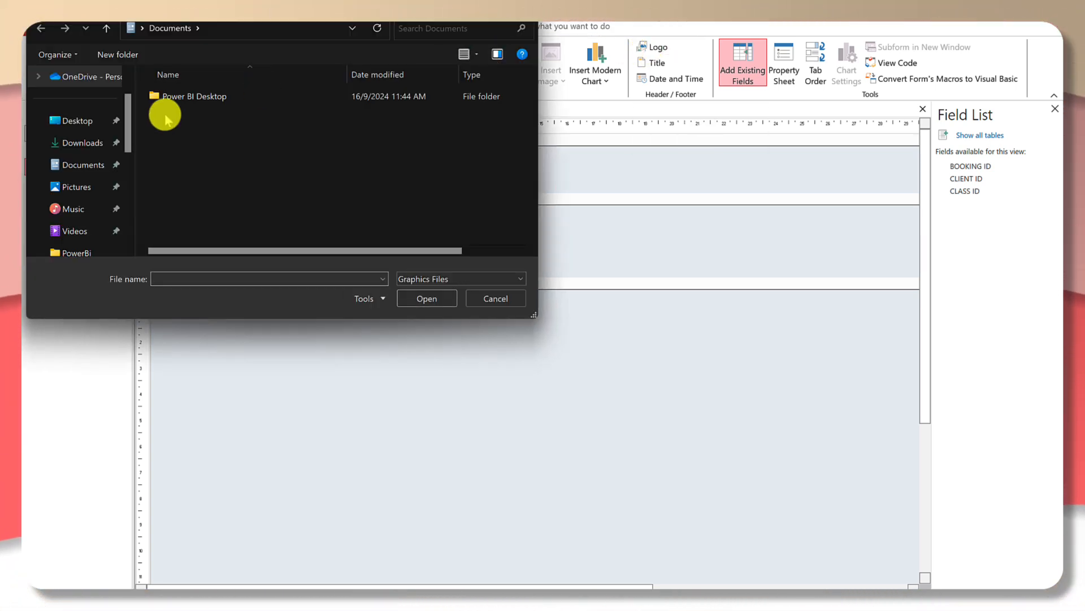
click(79, 119)
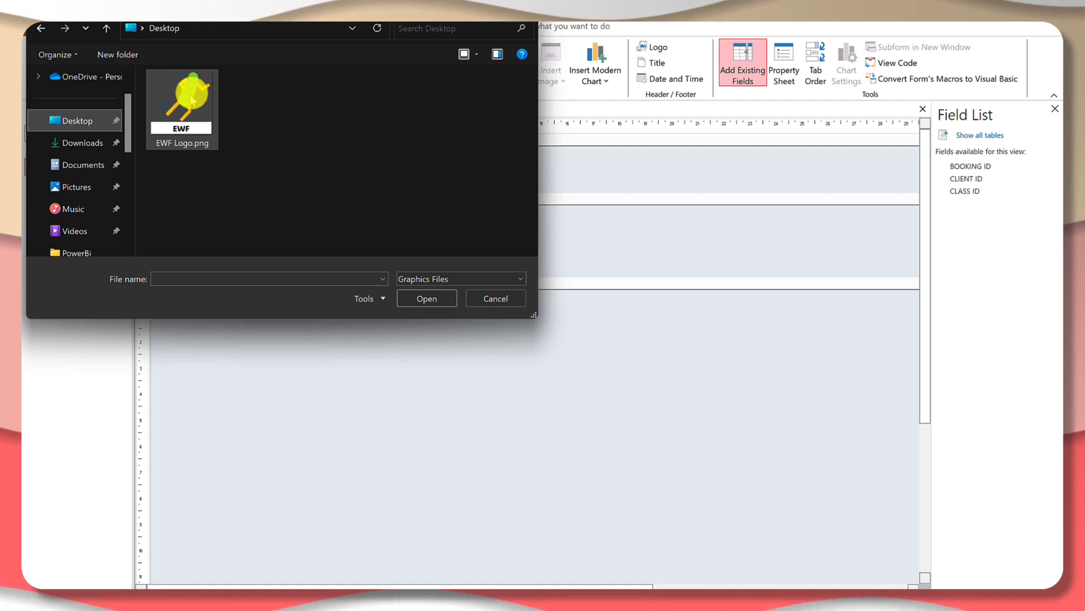
double_click(206, 121)
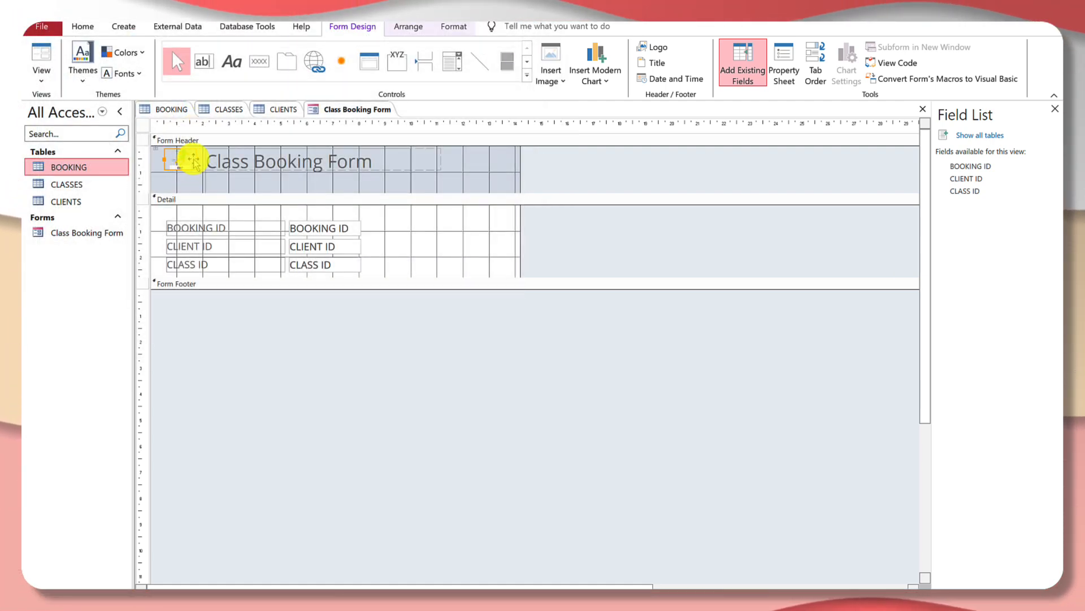
click(196, 159)
drag(196, 159, 179, 185)
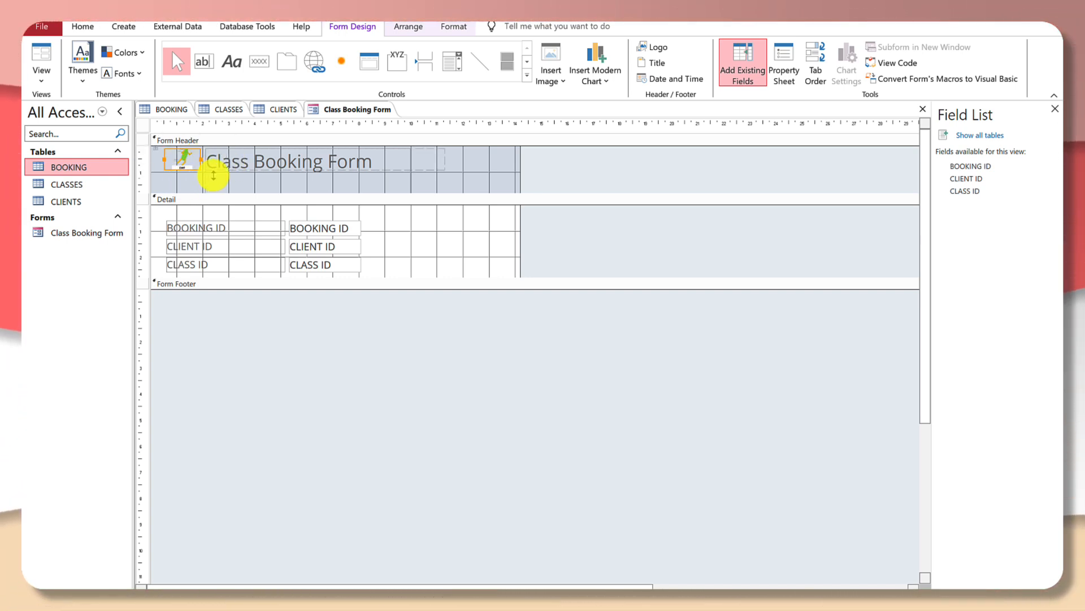
ctrl+click(305, 159)
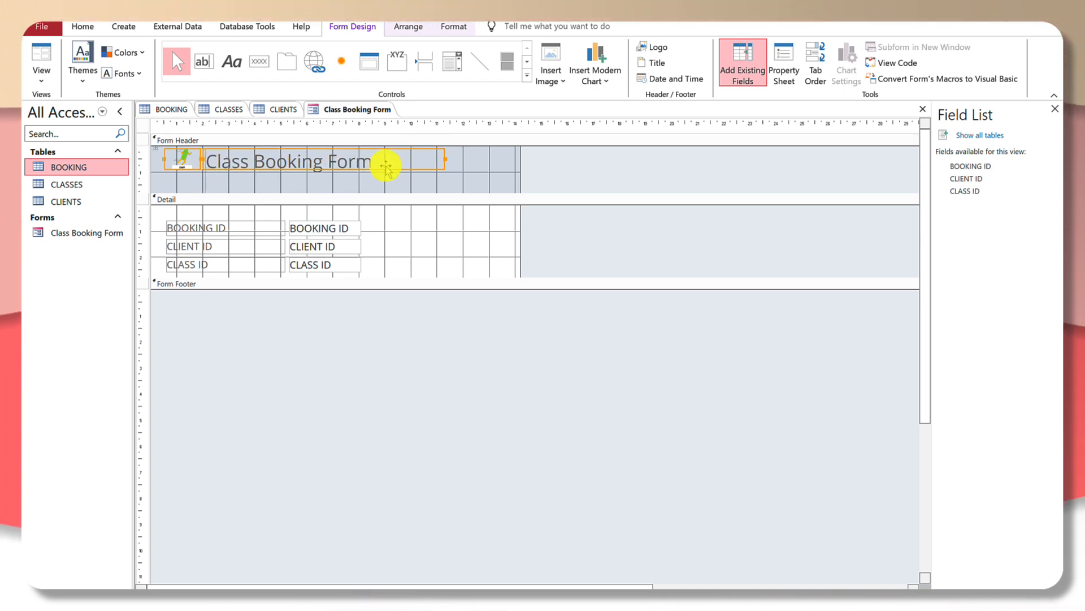
click(464, 167)
click(418, 172)
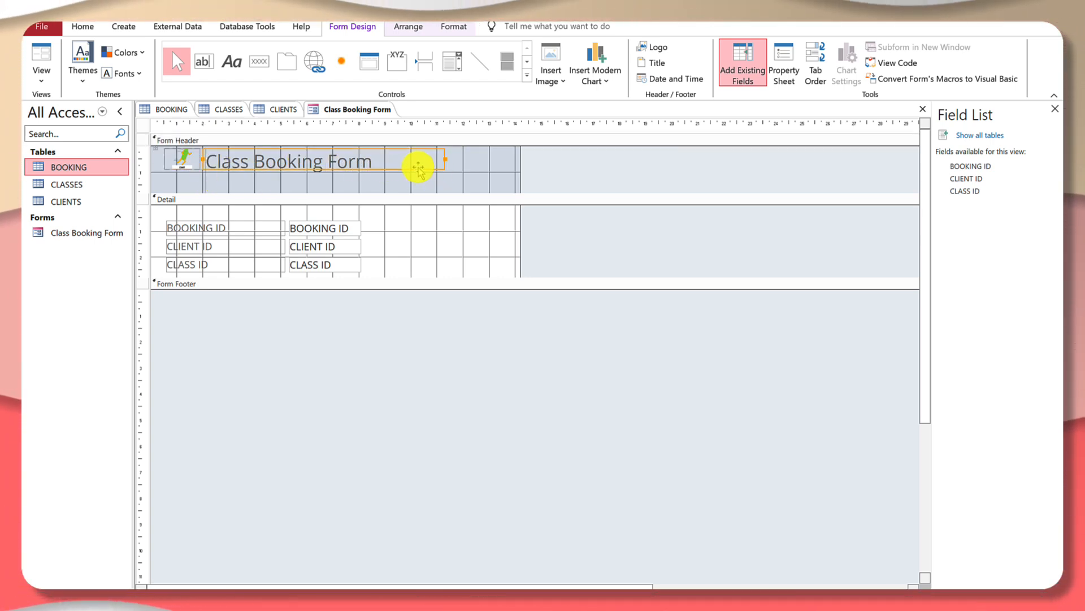
drag(418, 169, 428, 168)
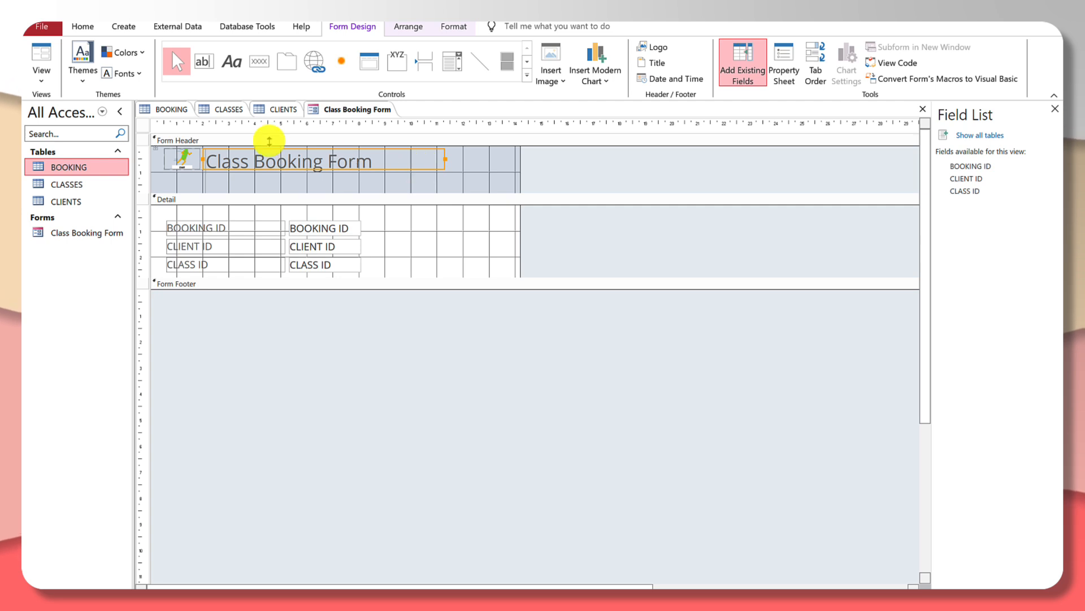
drag(223, 169, 230, 170)
click(185, 164)
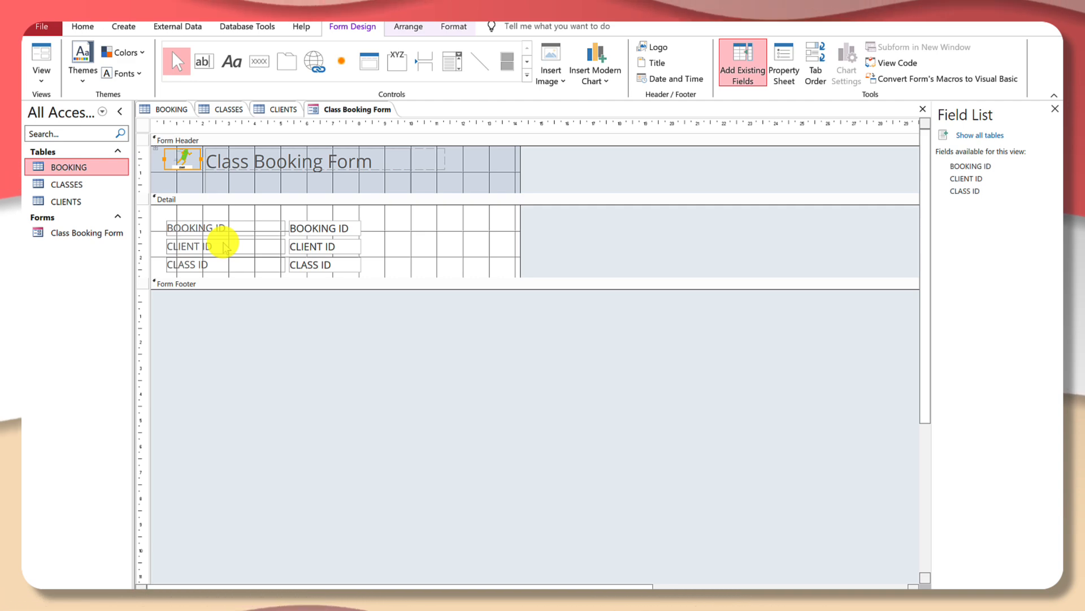
Step: Check the title's font requirement in the exam PDF and set the header title in Access to Times New Roman (Header)
key(ctrl+Left)
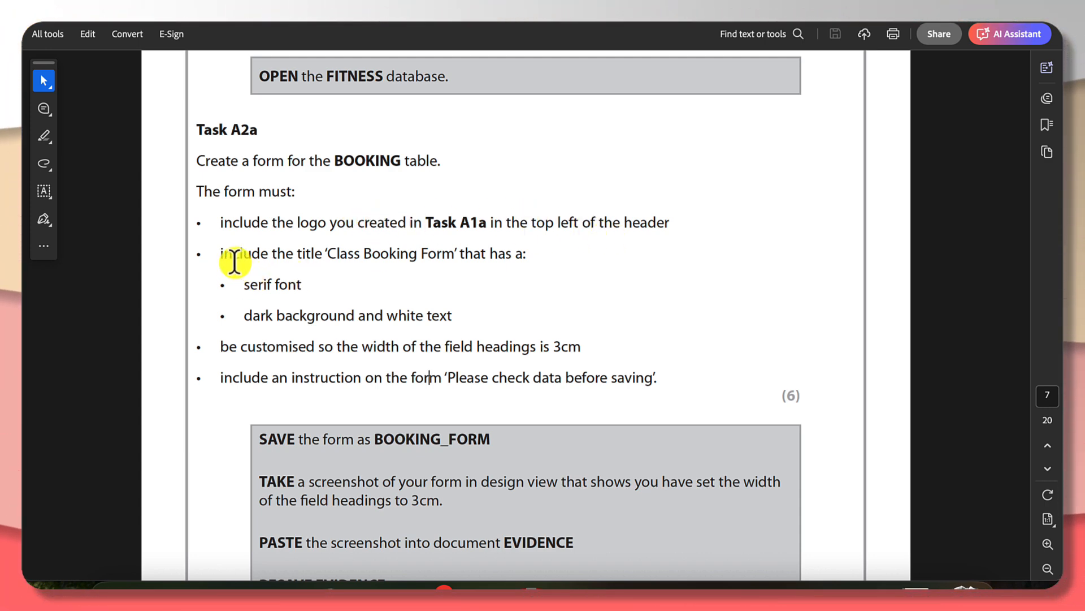
drag(276, 259, 451, 257)
click(290, 285)
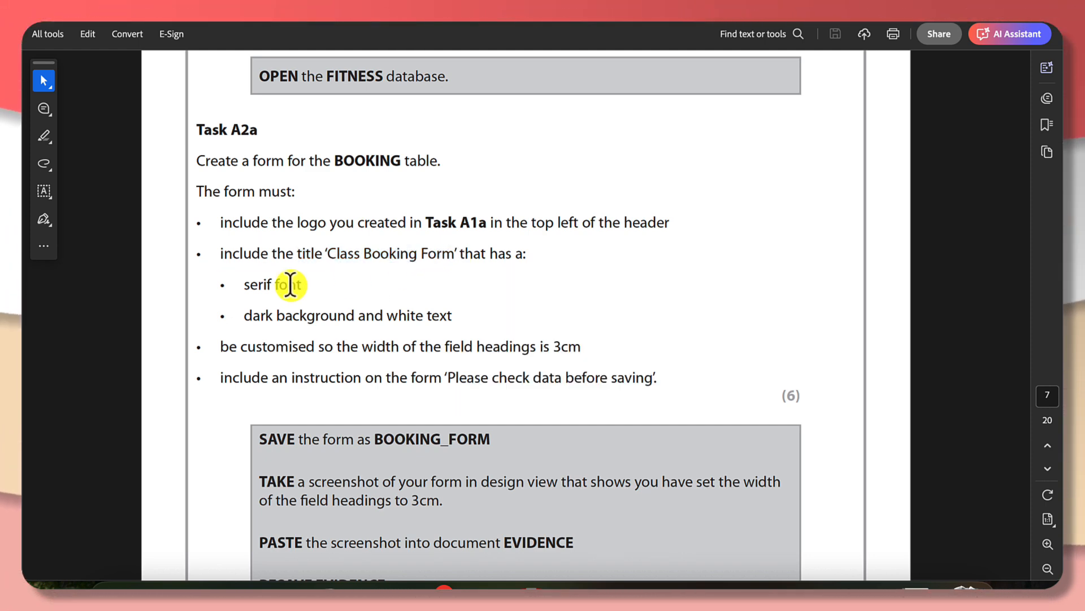
drag(244, 287, 302, 285)
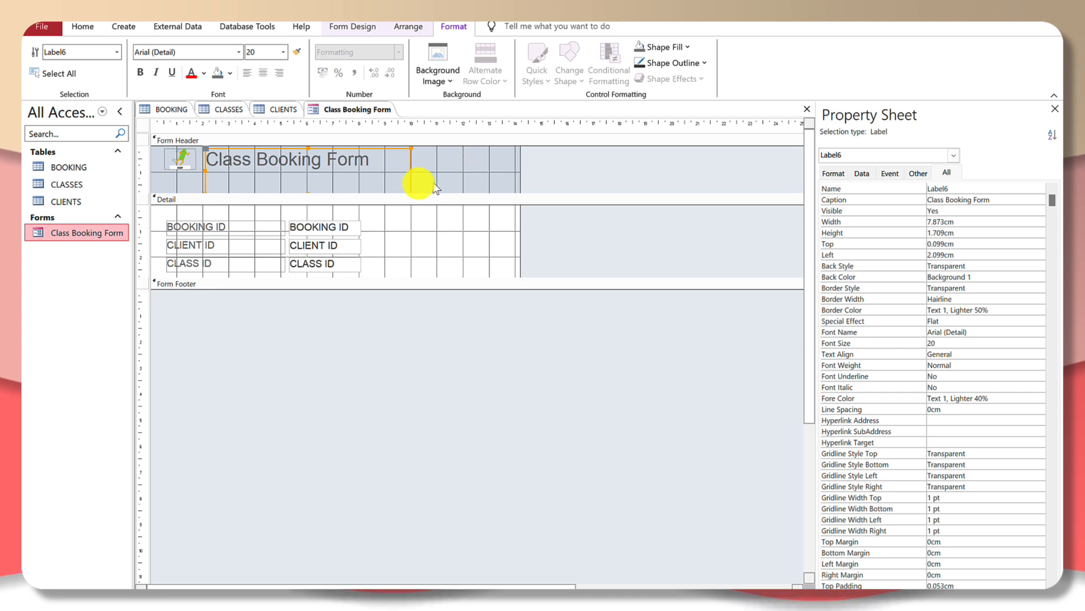
click(236, 51)
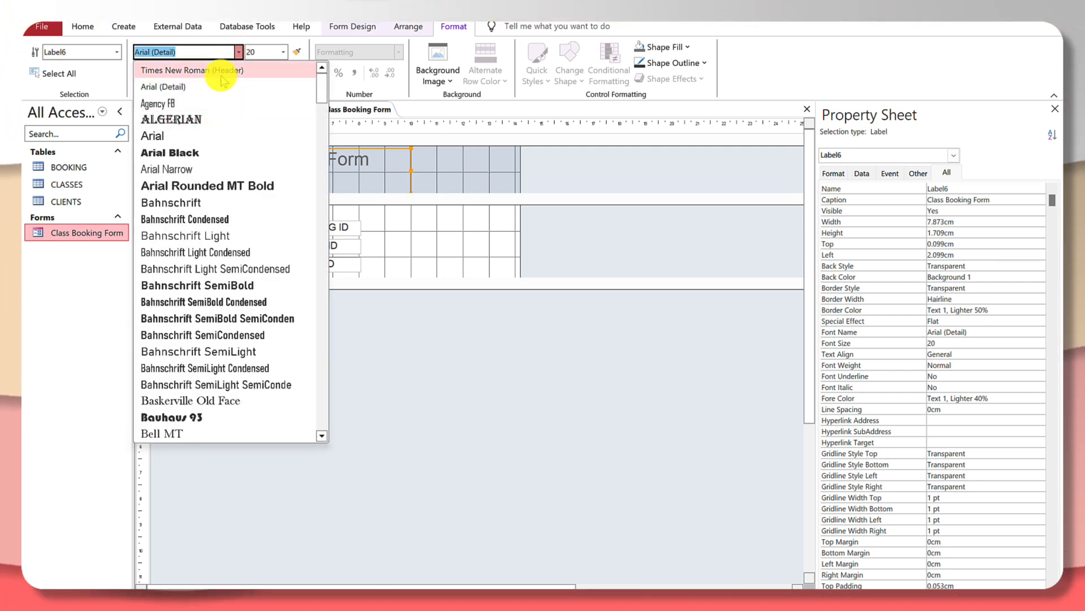
click(219, 71)
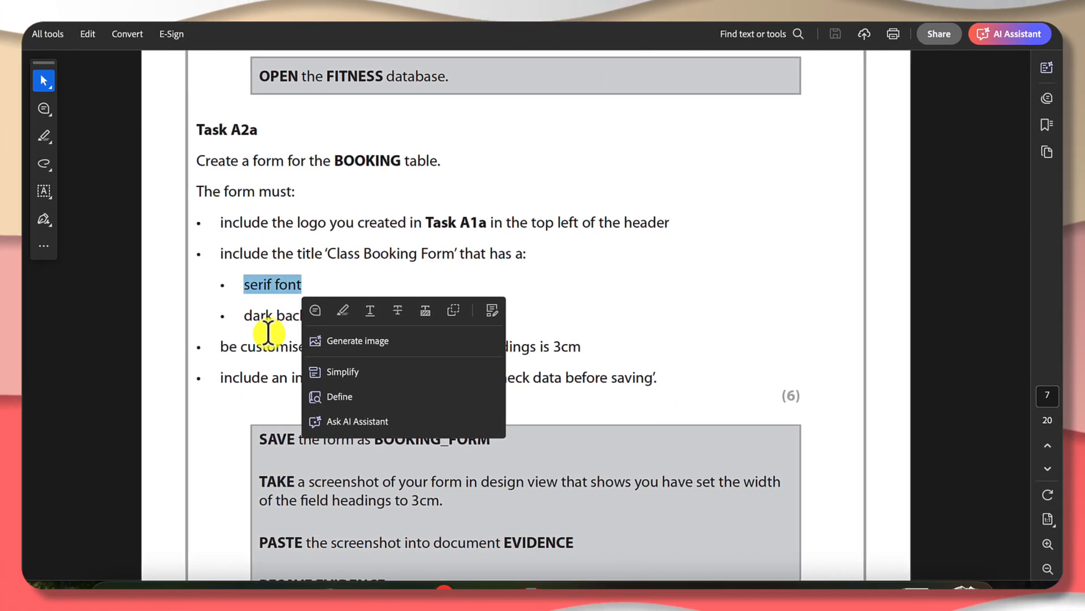
Step: Check the title's colour requirement in the exam PDF and fill the form header in Access with dark blue (#17365D)
click(268, 334)
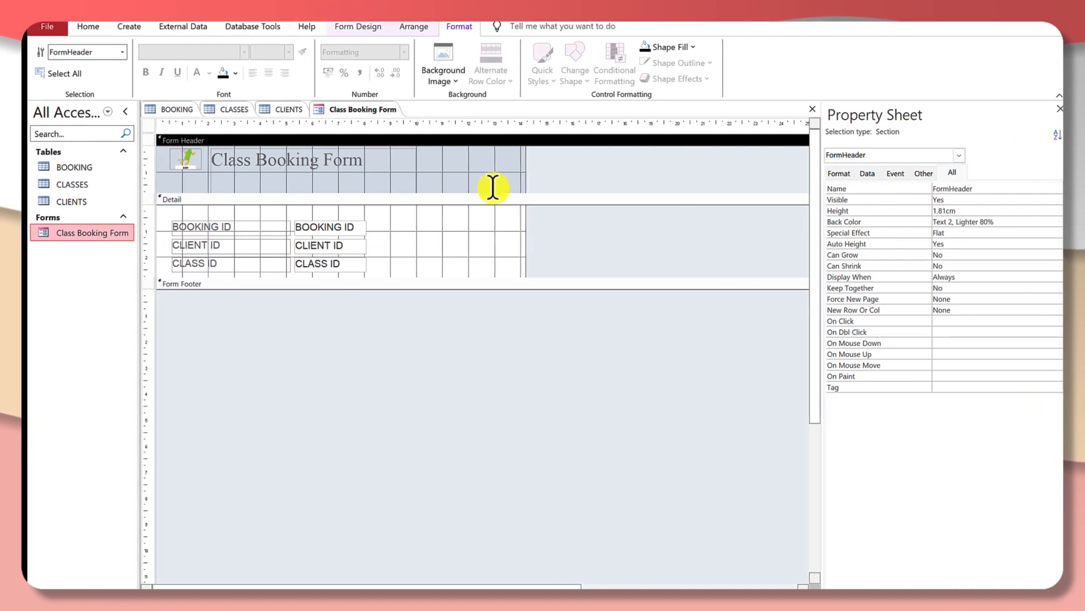
right_click(483, 161)
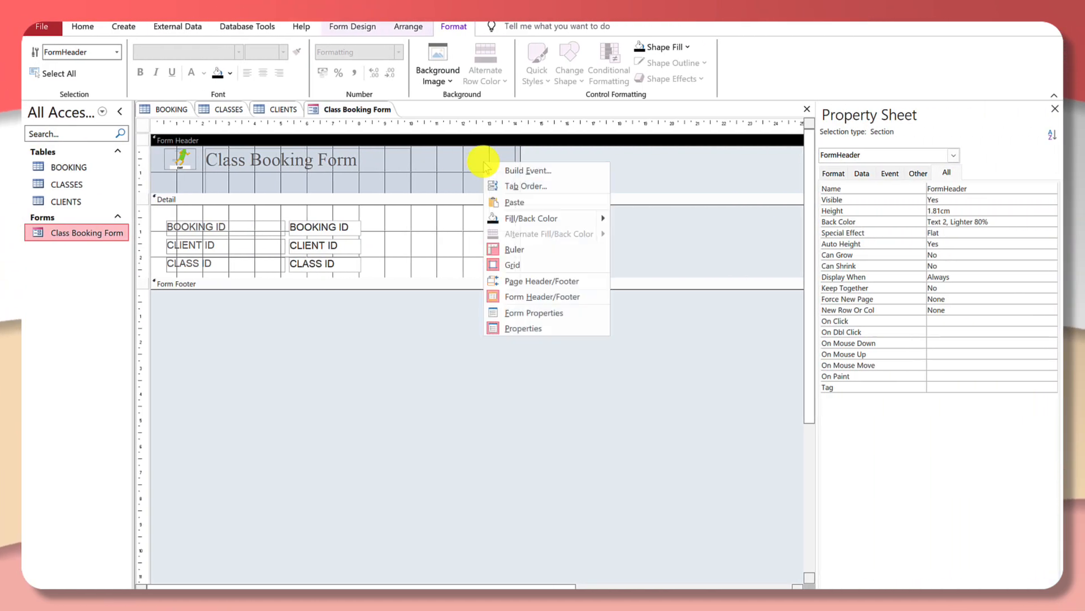
mouse_move(536, 219)
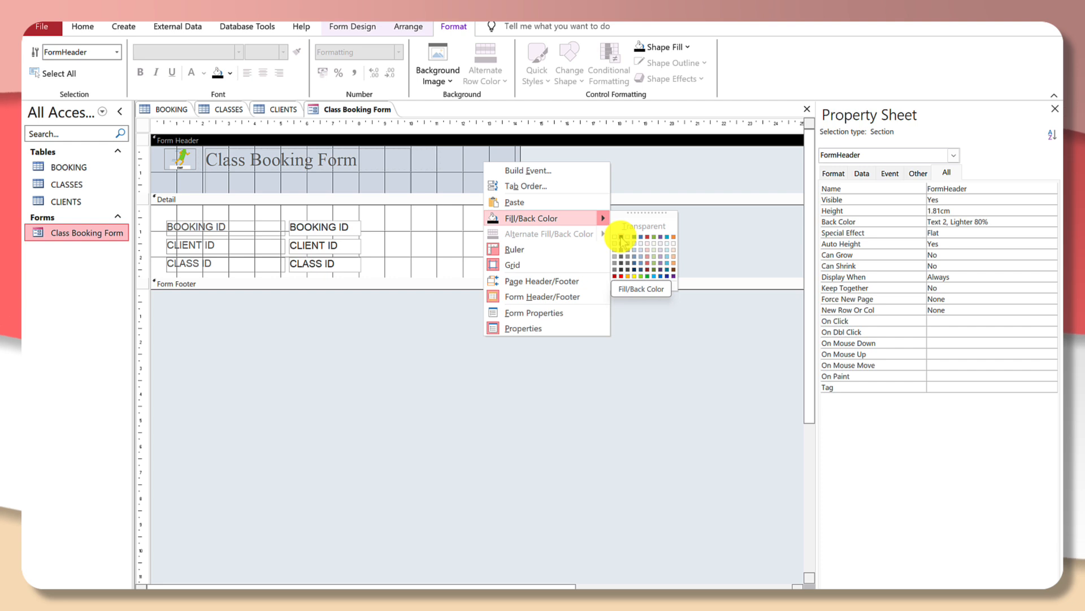
click(634, 269)
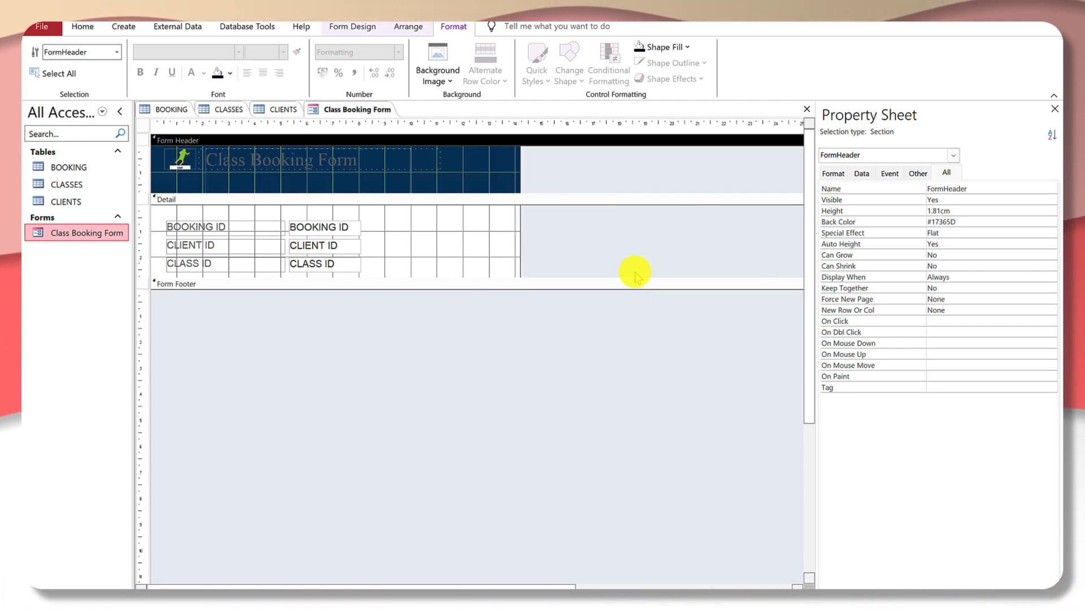
Step: Change the font colour of the "Class Booking Form" header title to white (Background 1)
click(345, 162)
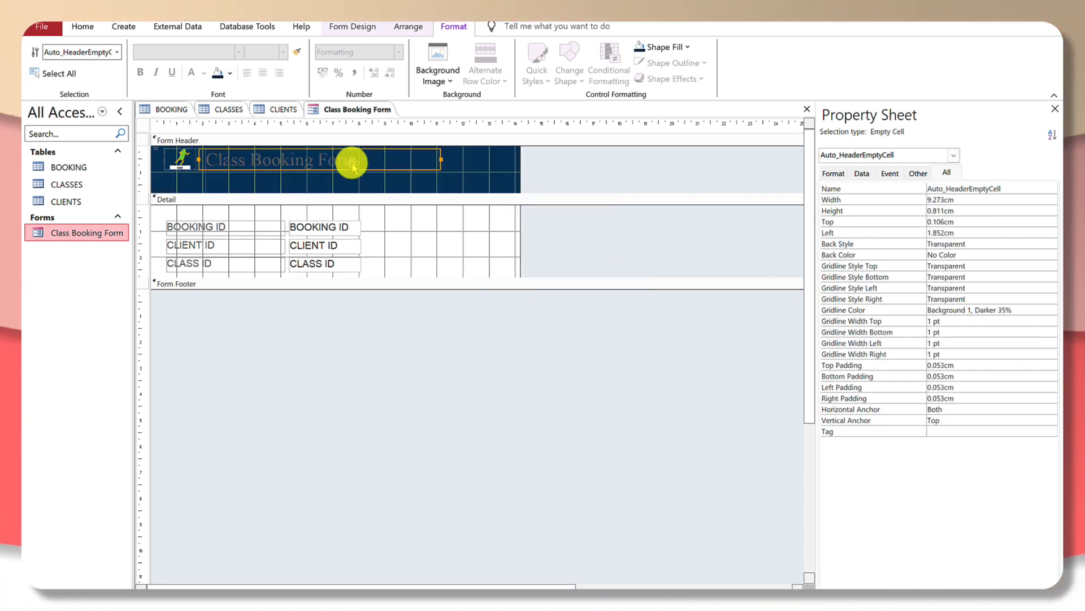
click(339, 163)
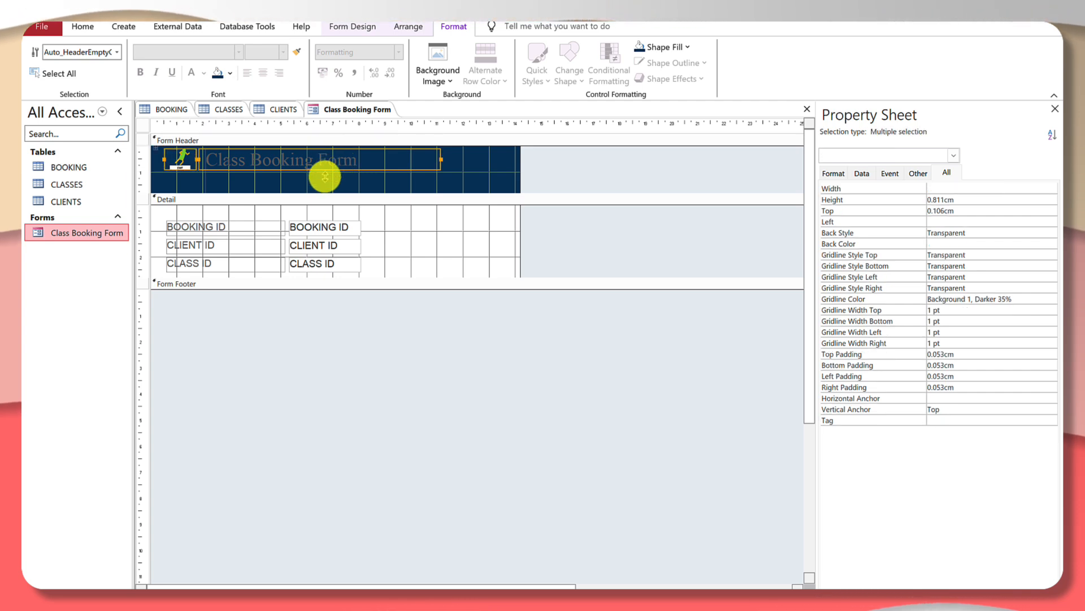
click(325, 183)
click(325, 183)
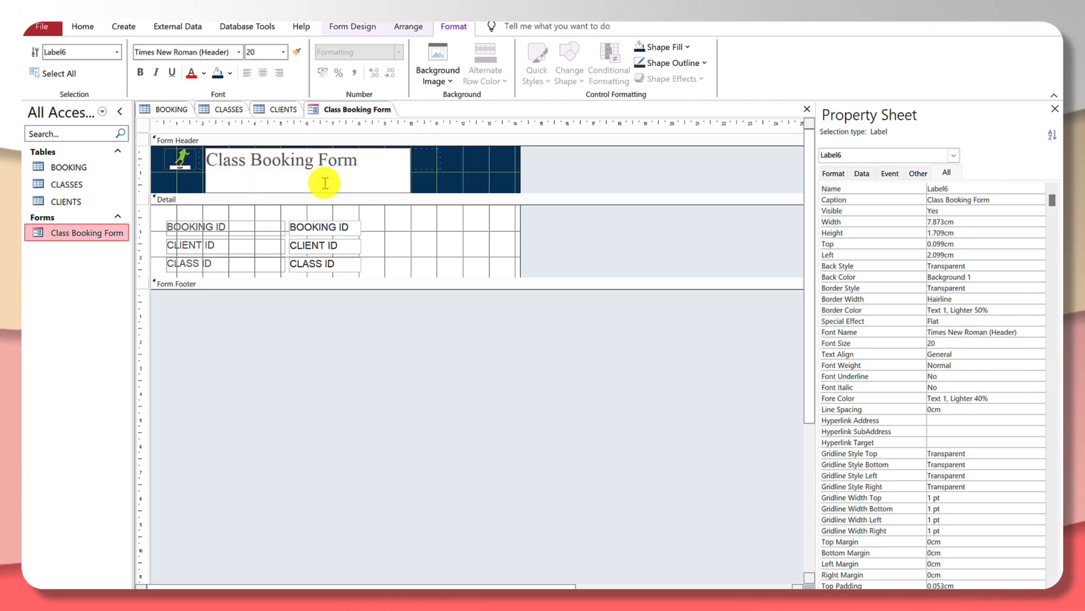
click(204, 73)
click(203, 121)
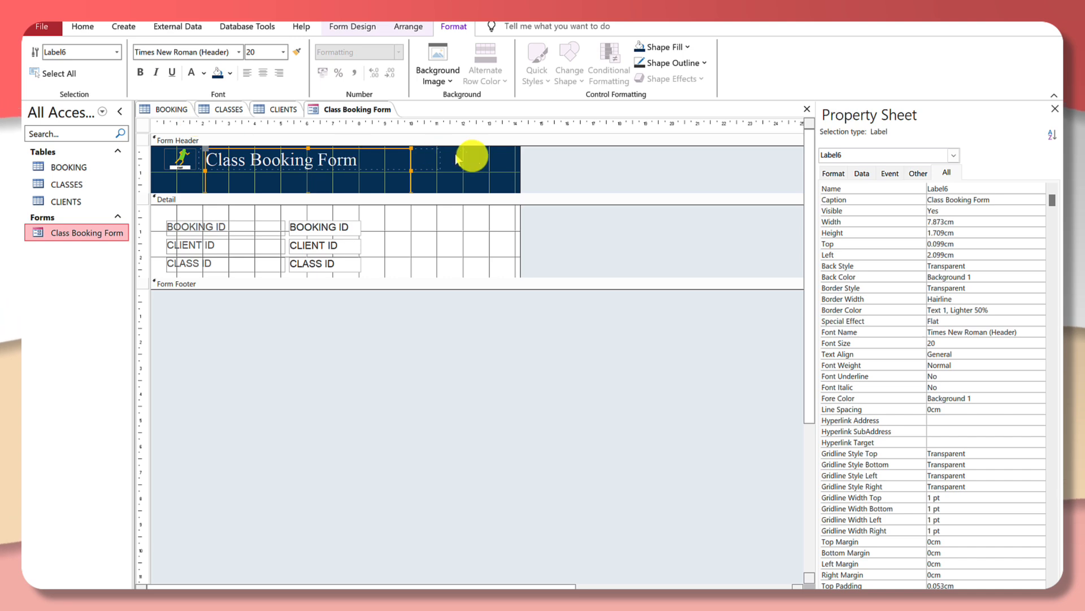
click(581, 170)
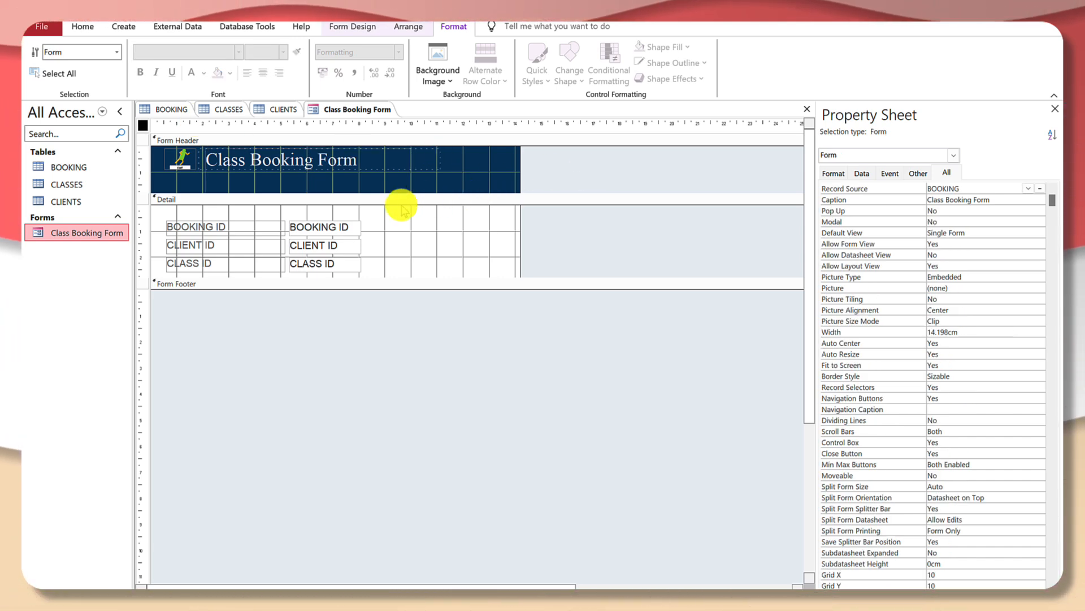
Step: Check the field heading requirement in the exam PDF and compare the form's field labels in Access with the BOOKING table's columns
key(ctrl+Left)
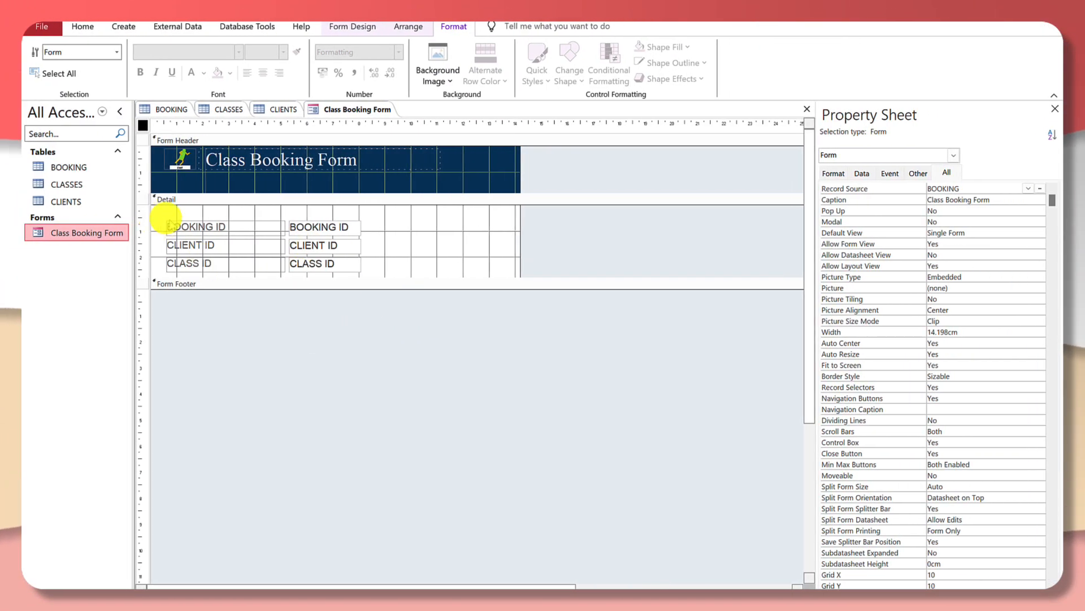
click(169, 226)
click(183, 244)
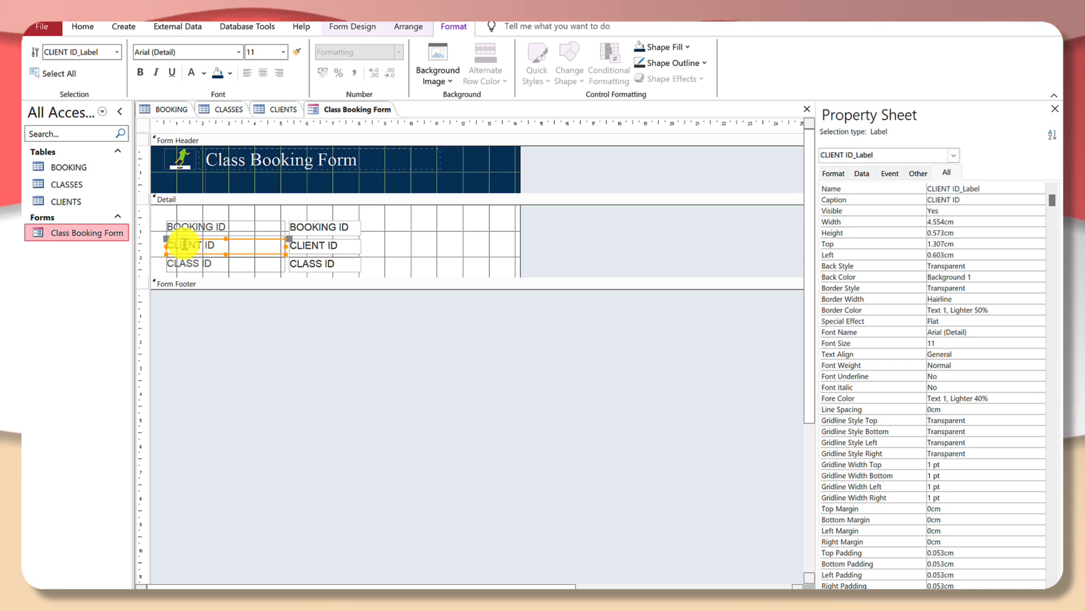
click(169, 109)
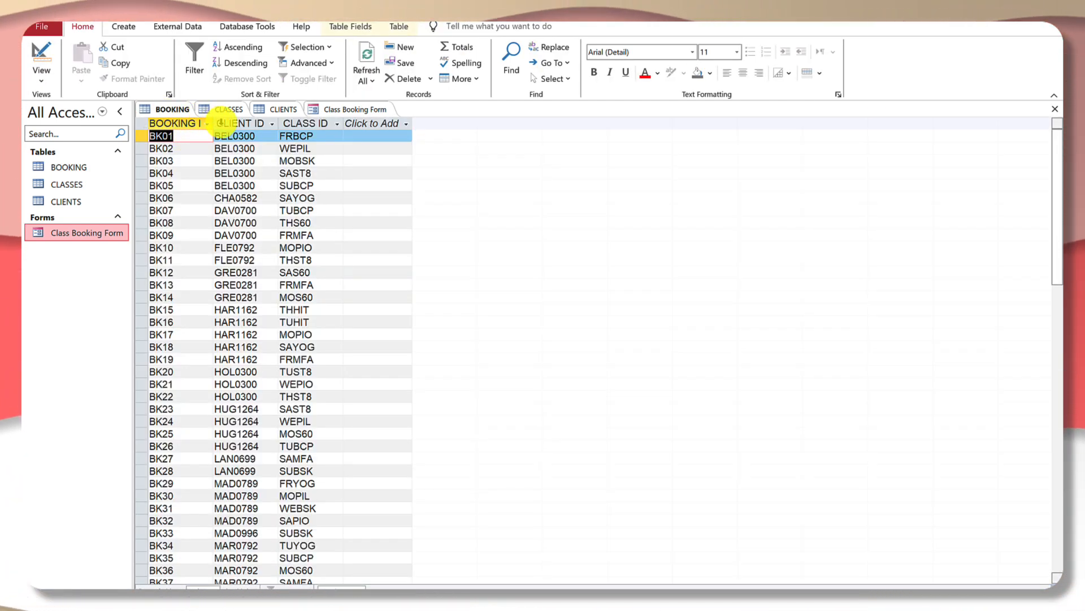
click(344, 110)
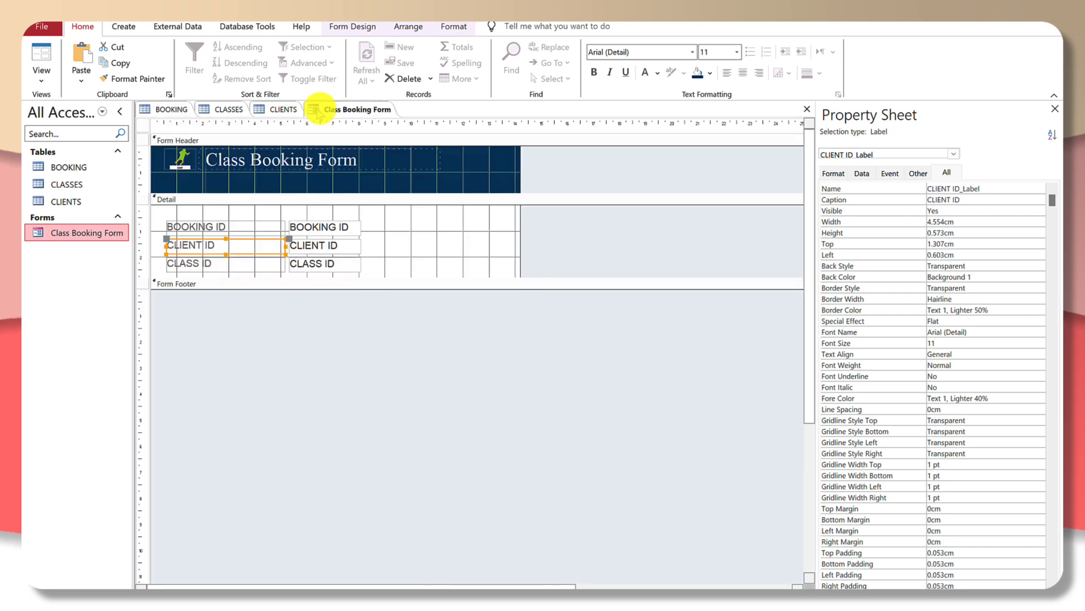
Step: Set the width of the BOOKING ID, CLIENT ID and CLASS ID heading labels in the Detail section to 3cm
click(162, 214)
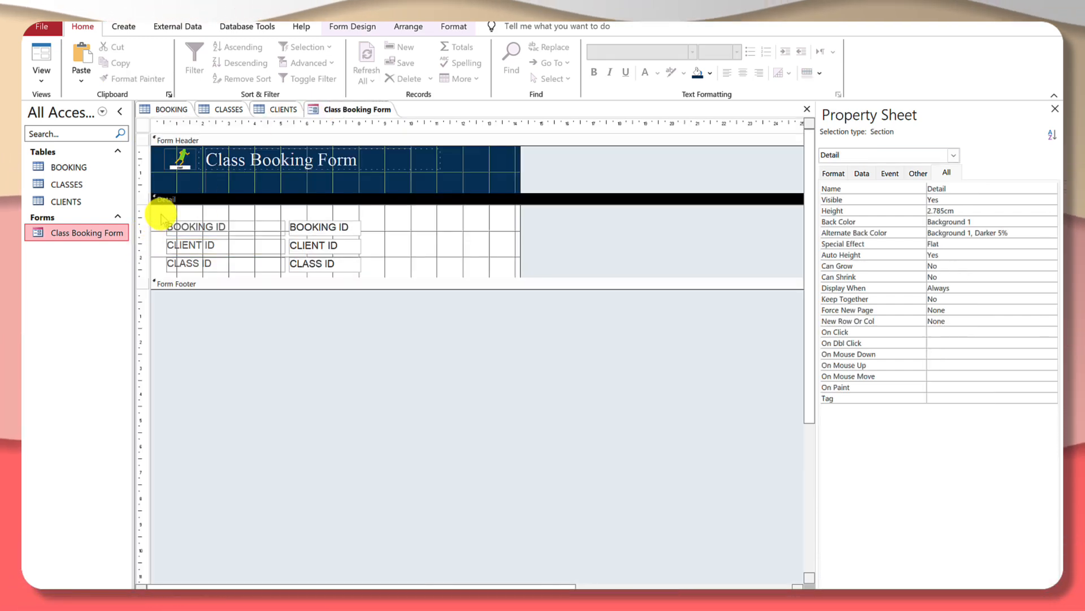
drag(162, 215, 200, 245)
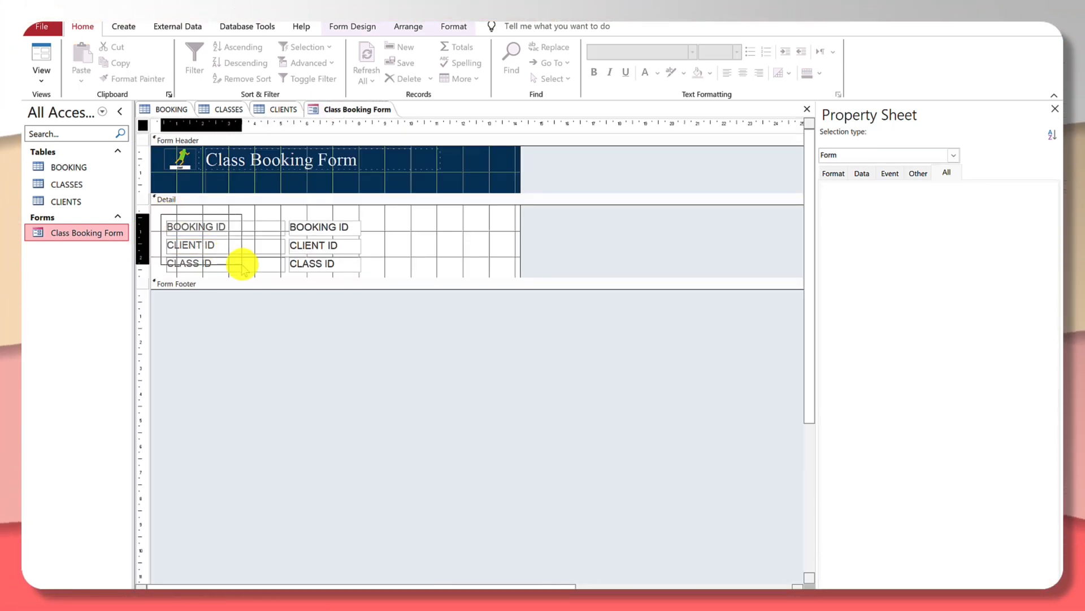
drag(261, 270, 280, 269)
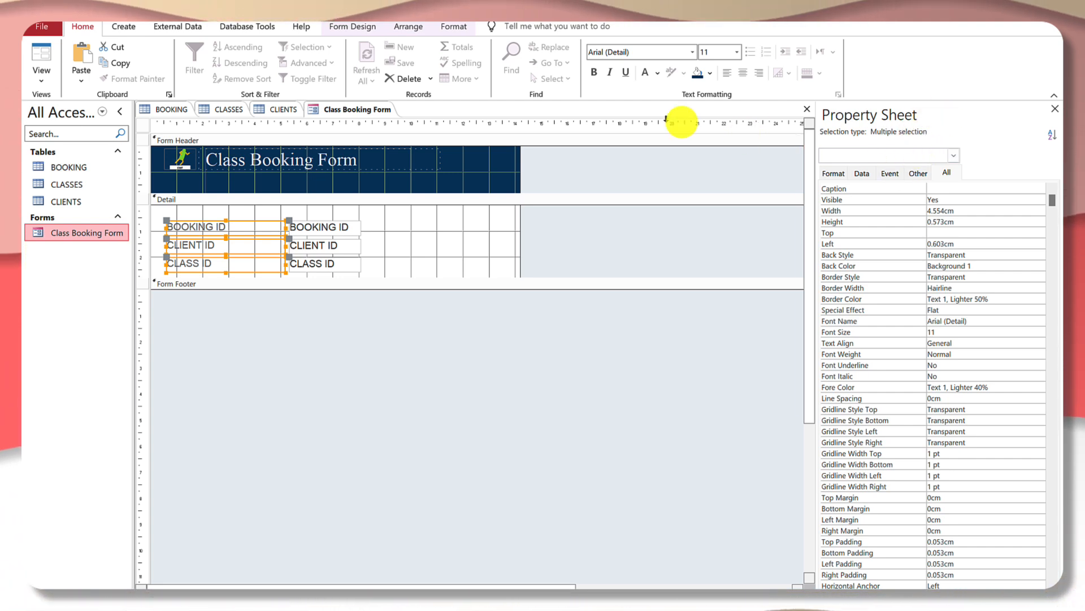
click(373, 27)
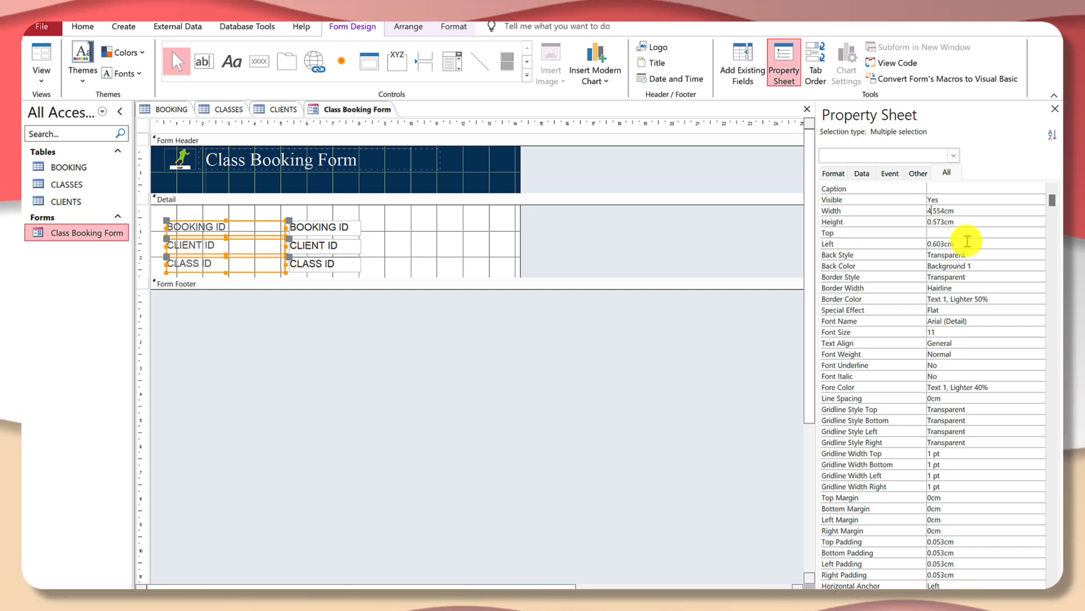
double_click(963, 209)
text(3cm)
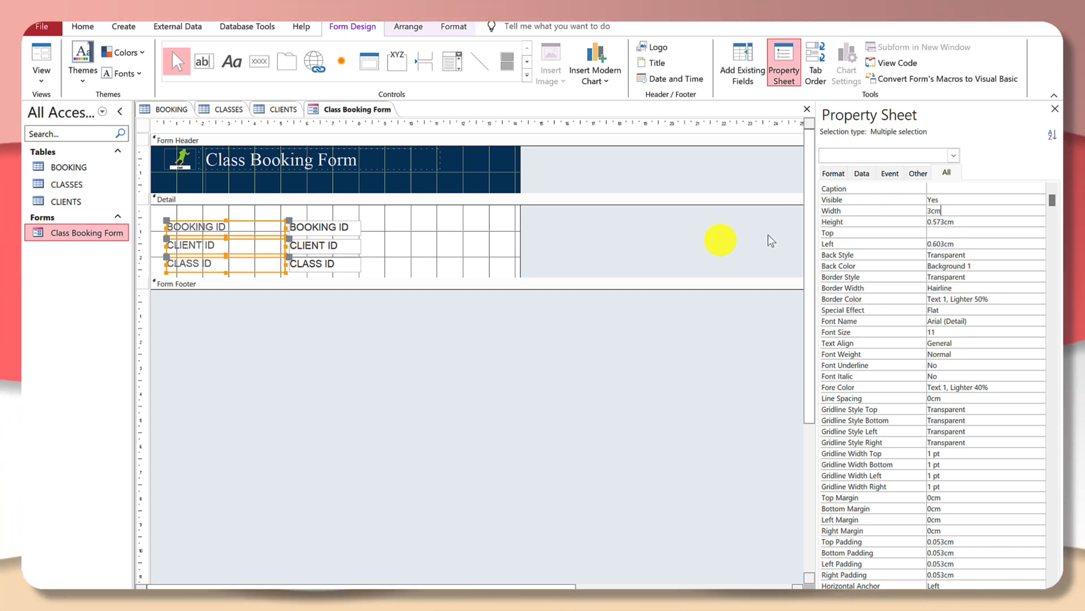
click(478, 218)
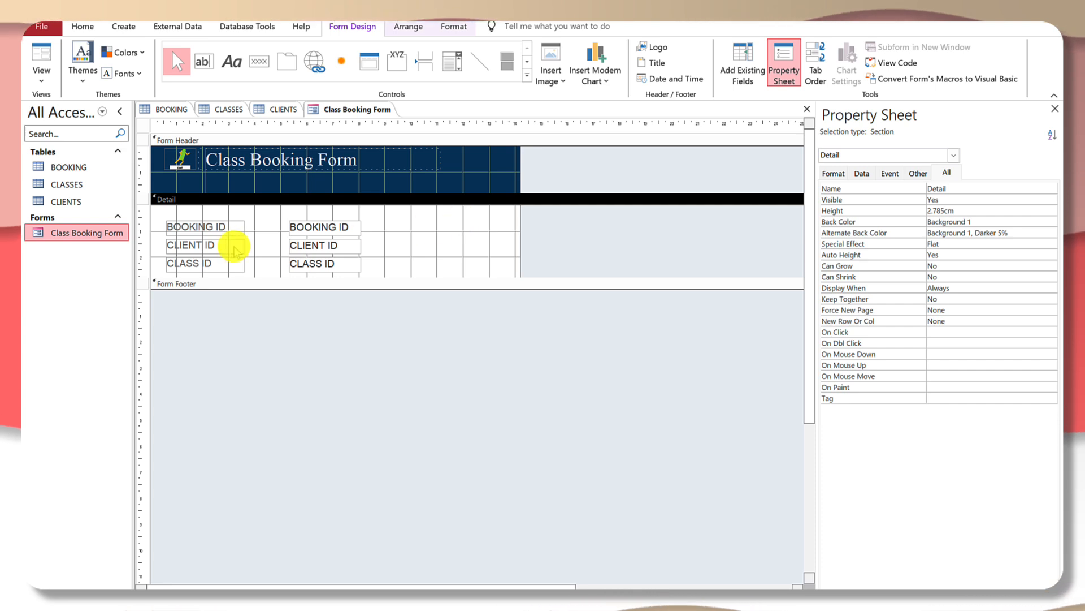
Step: Inspect the width property of each of the three field heading labels individually
click(220, 229)
click(218, 246)
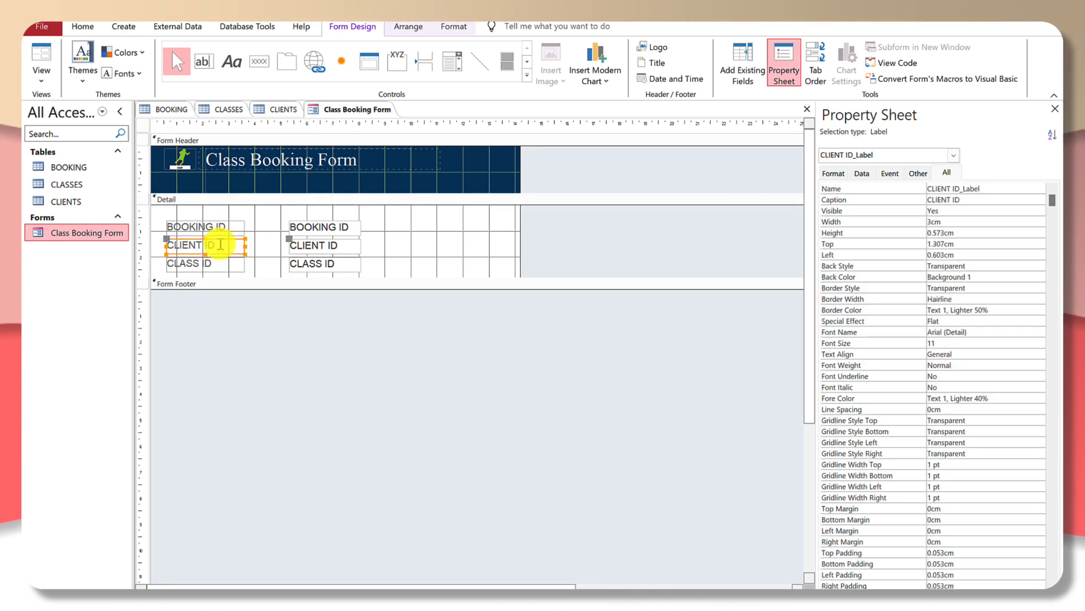
click(223, 261)
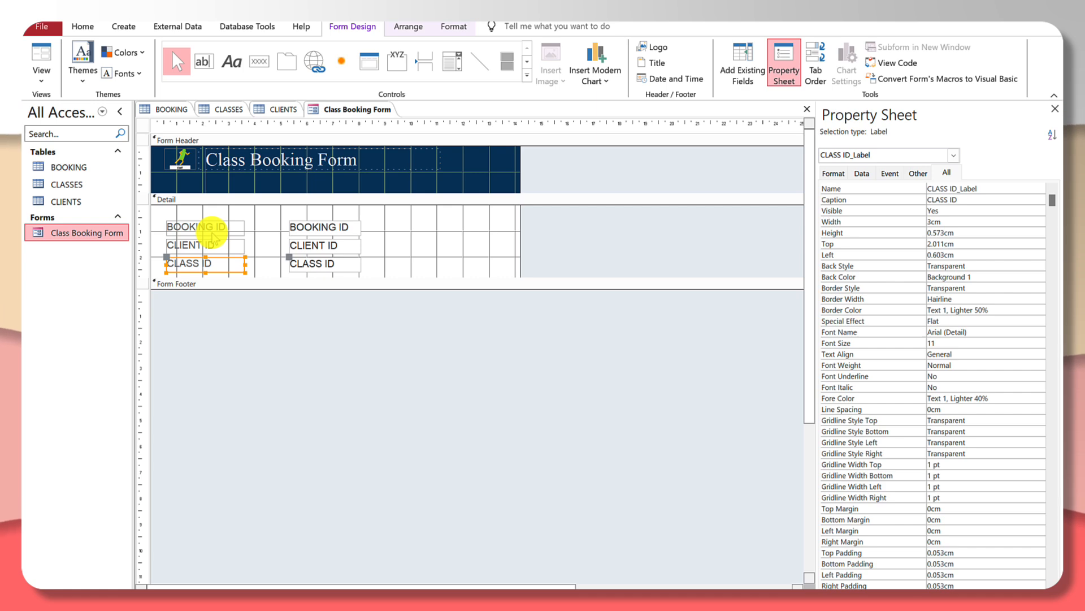
Step: Check the instruction requirement in the exam PDF and add an about 4.3 × 2 cm label beside the Access form fields reading "Please check data before saving."
scroll(214, 236, down, 1)
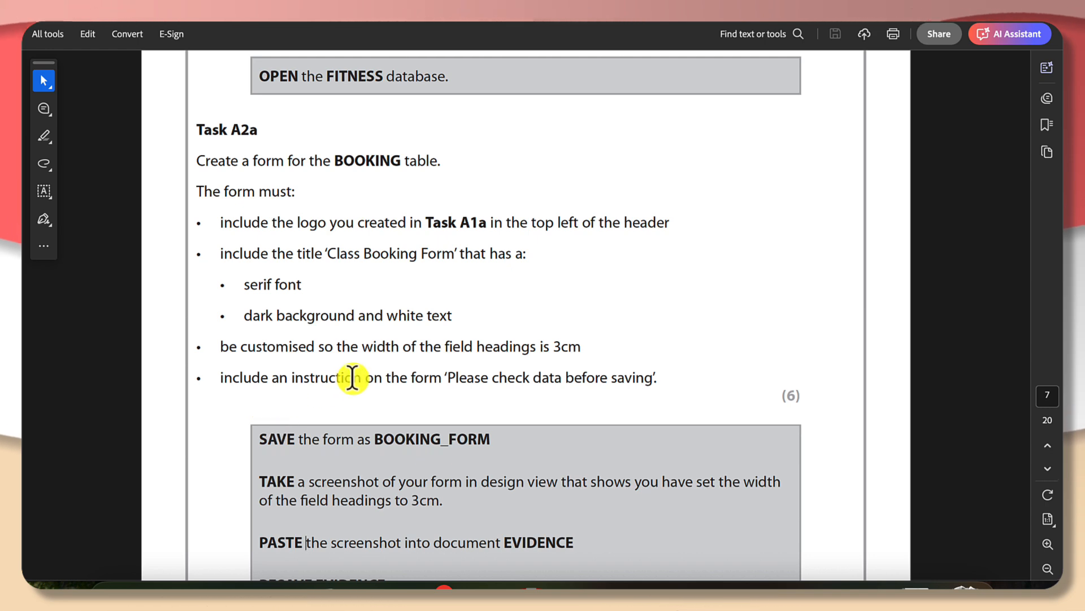
scroll(411, 380, down, 3)
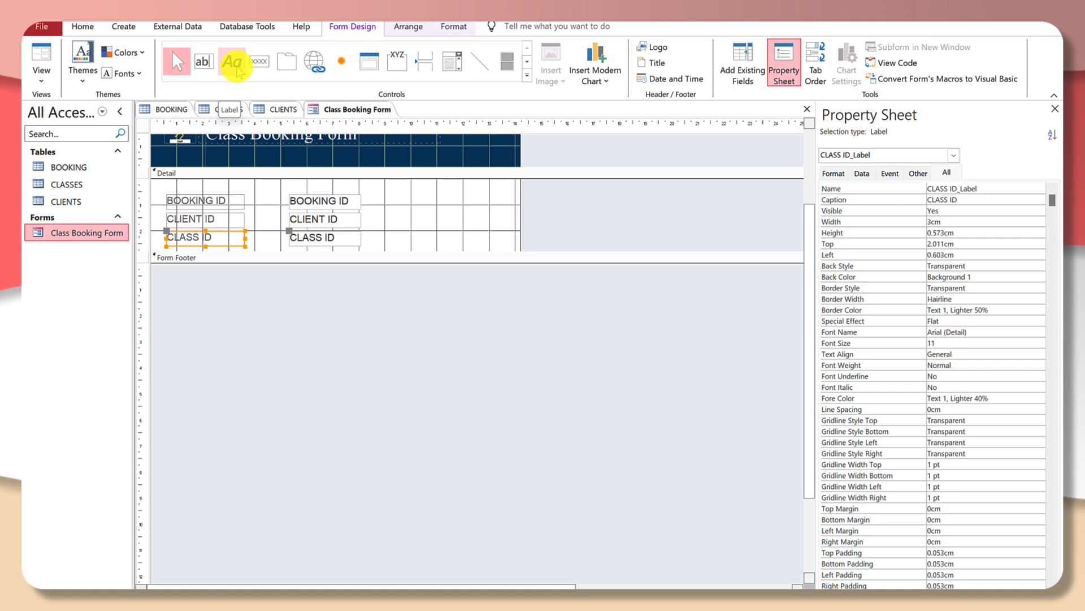
click(235, 63)
drag(390, 195, 498, 247)
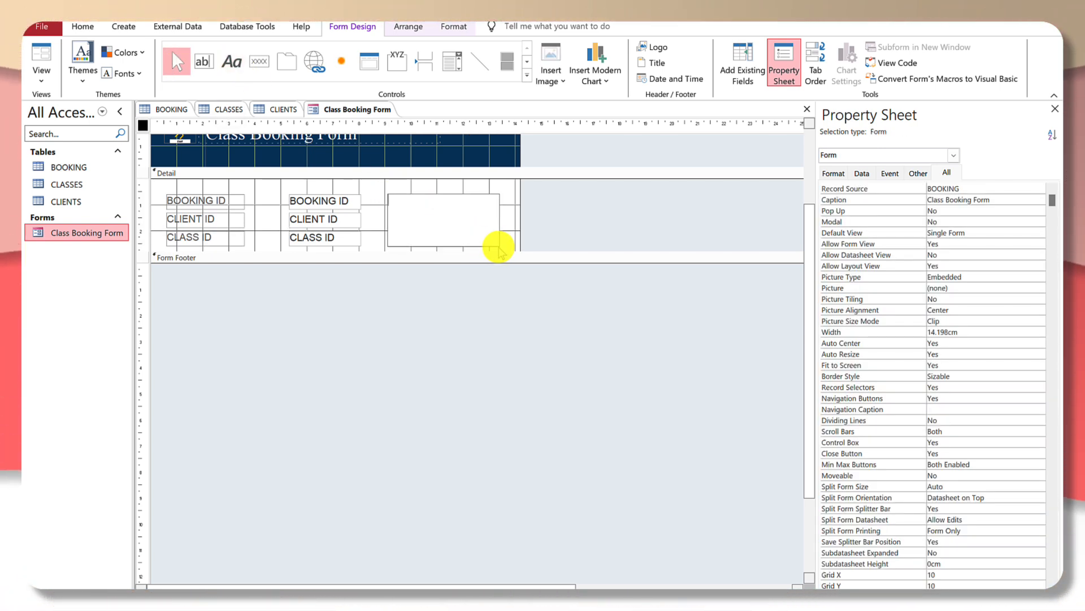
text(Please c)
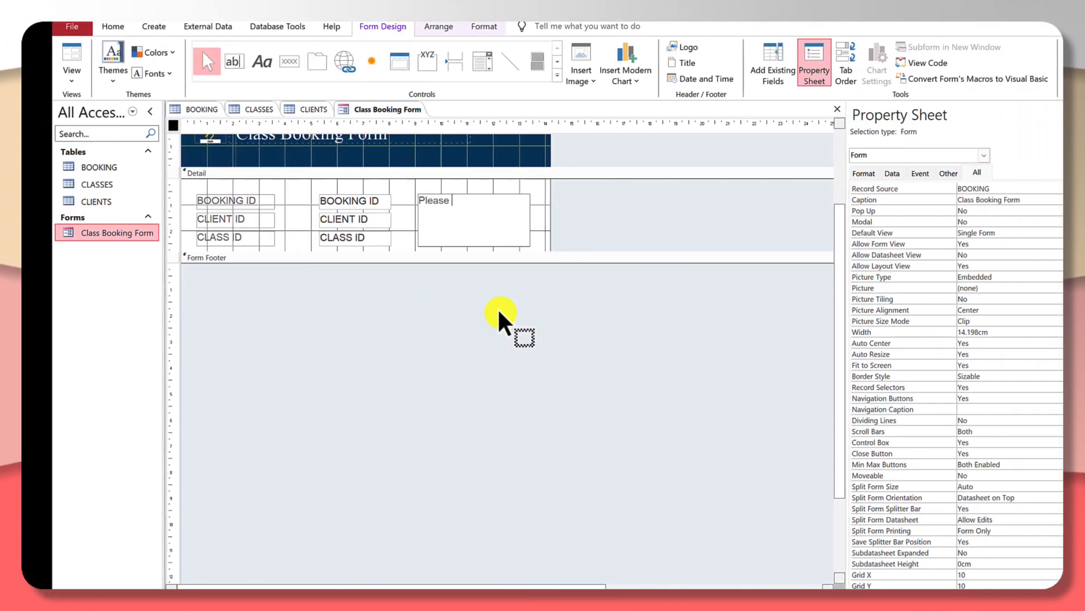
text(heck)
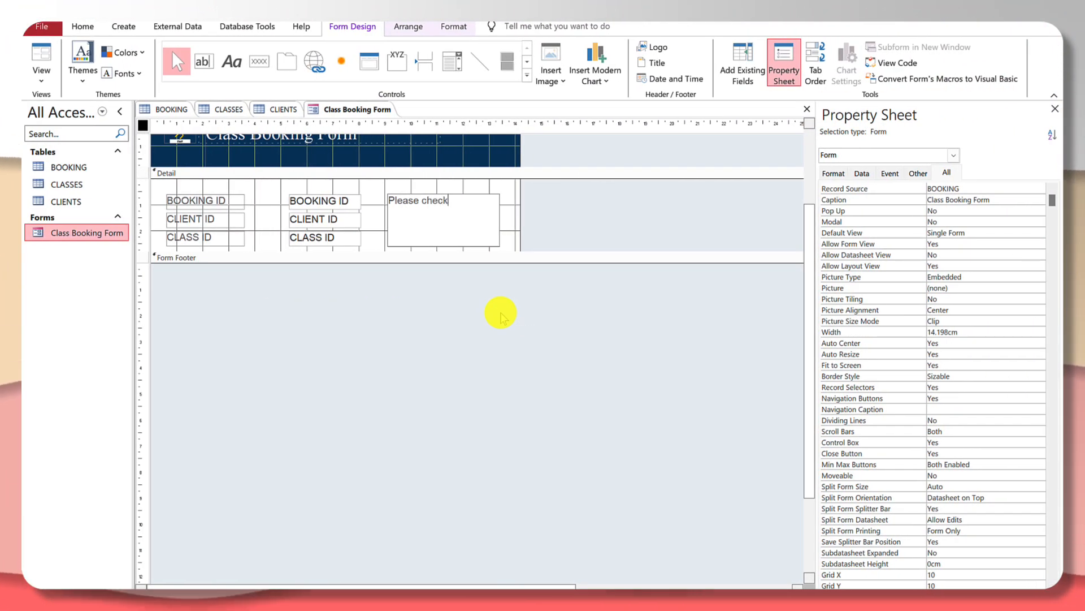
text( data before)
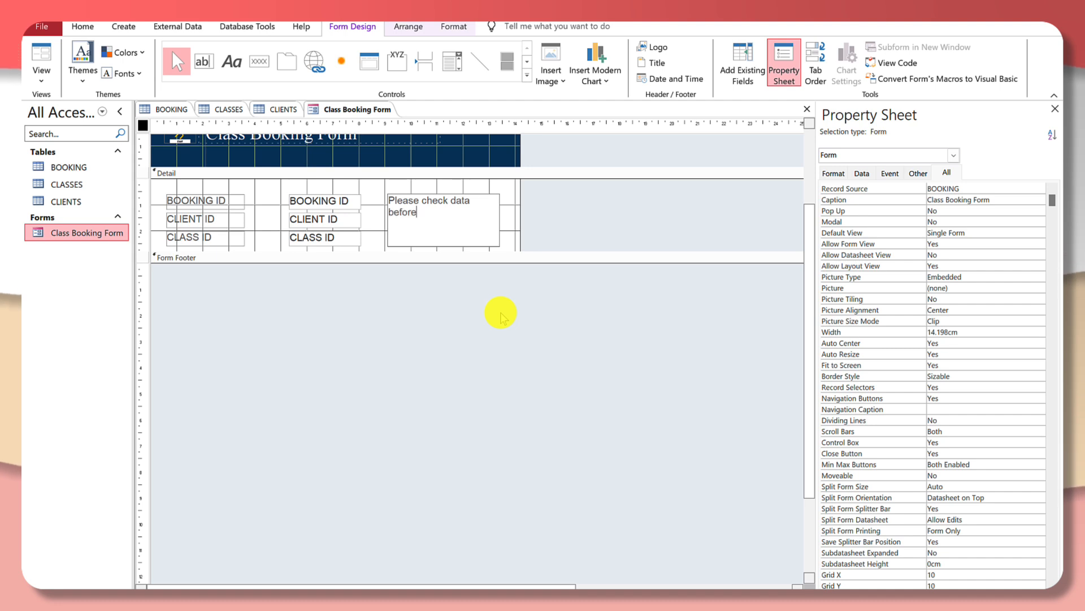
text( saving.)
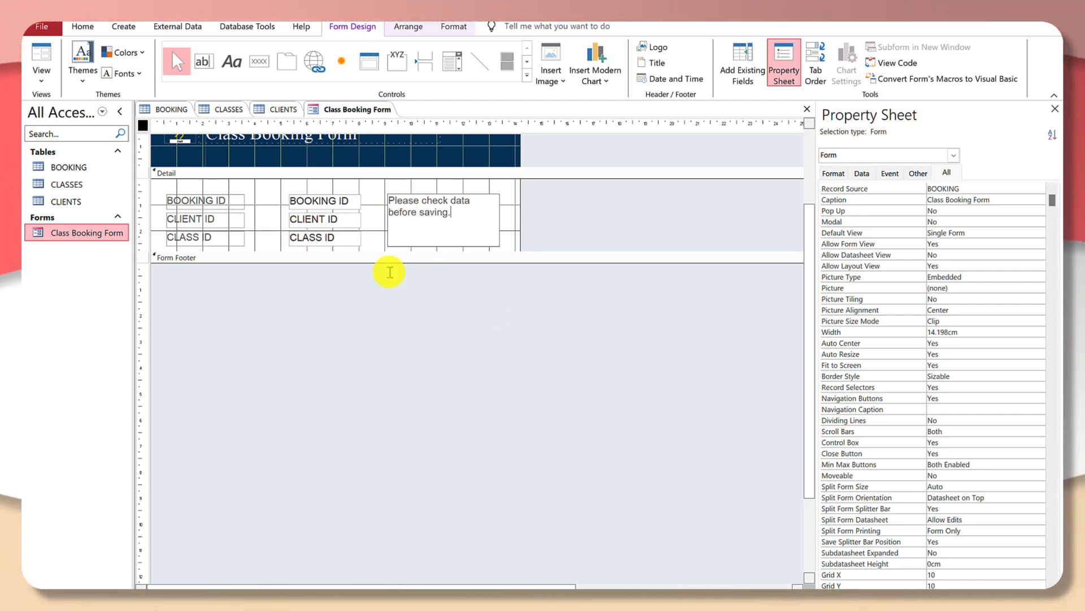
click(390, 272)
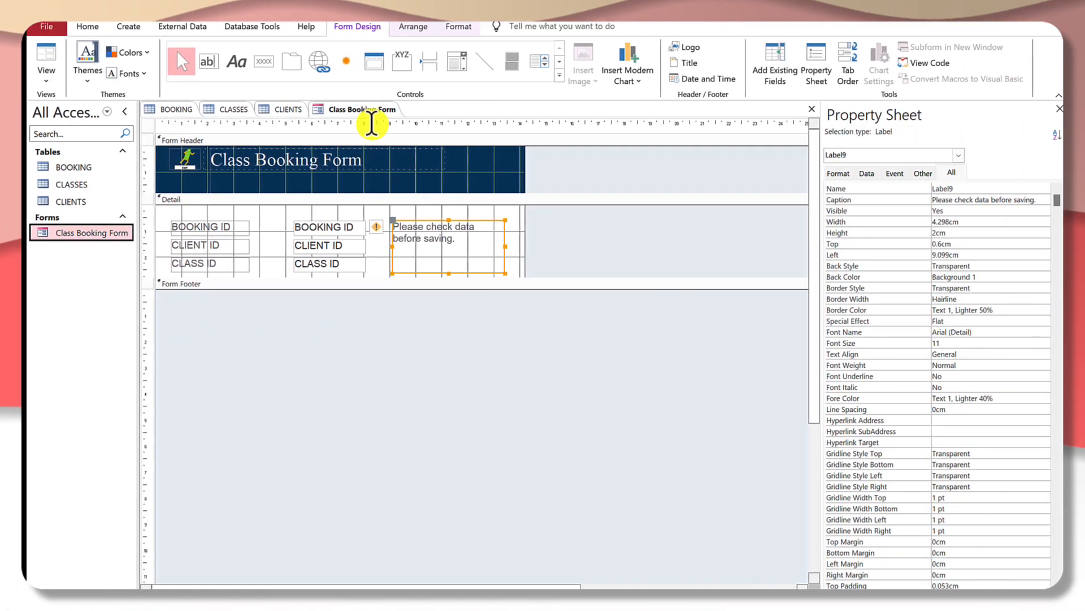
Step: Close the Class Booking Form and rename it as Booking_Form
click(369, 117)
right_click(316, 109)
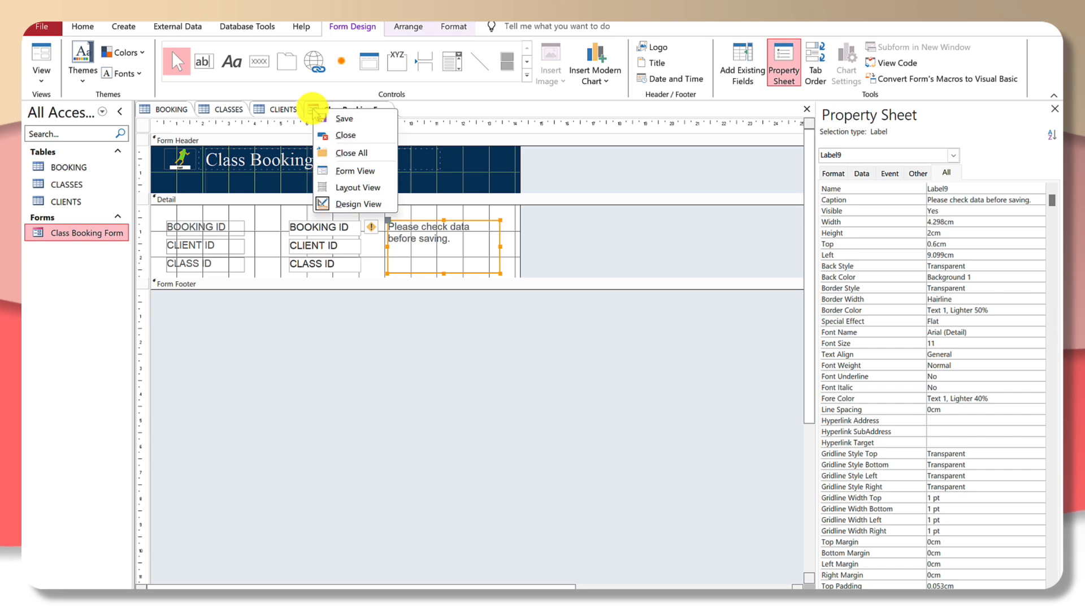
click(339, 135)
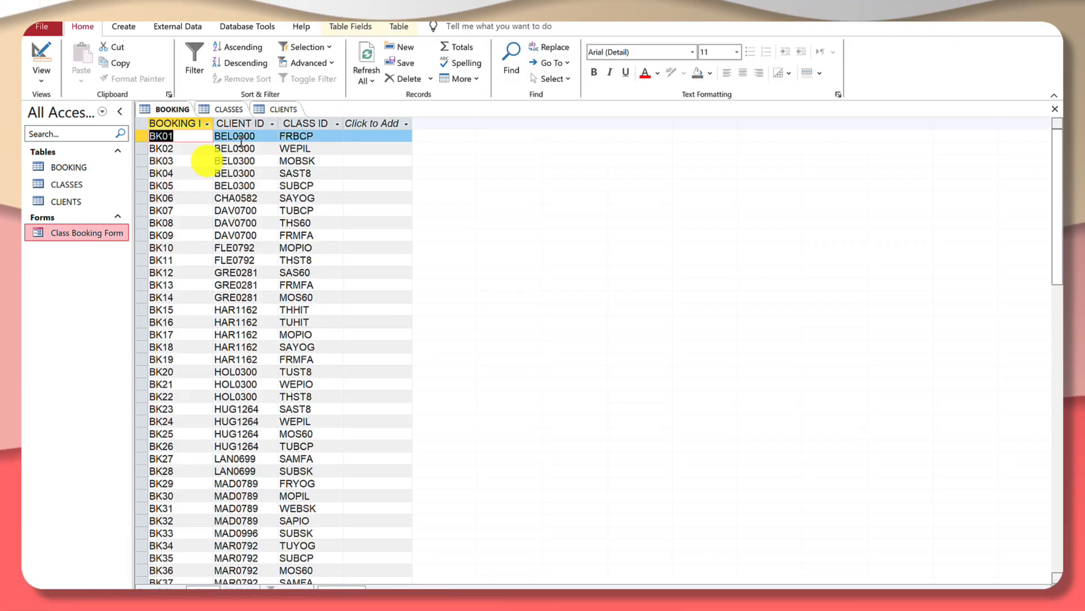
right_click(109, 237)
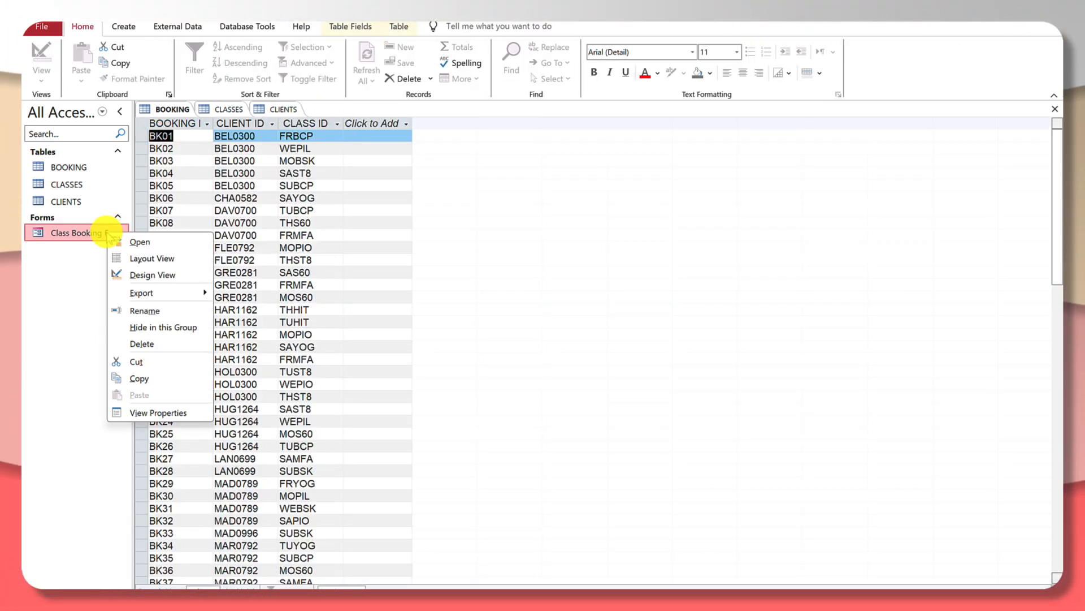
click(148, 311)
text(Boo)
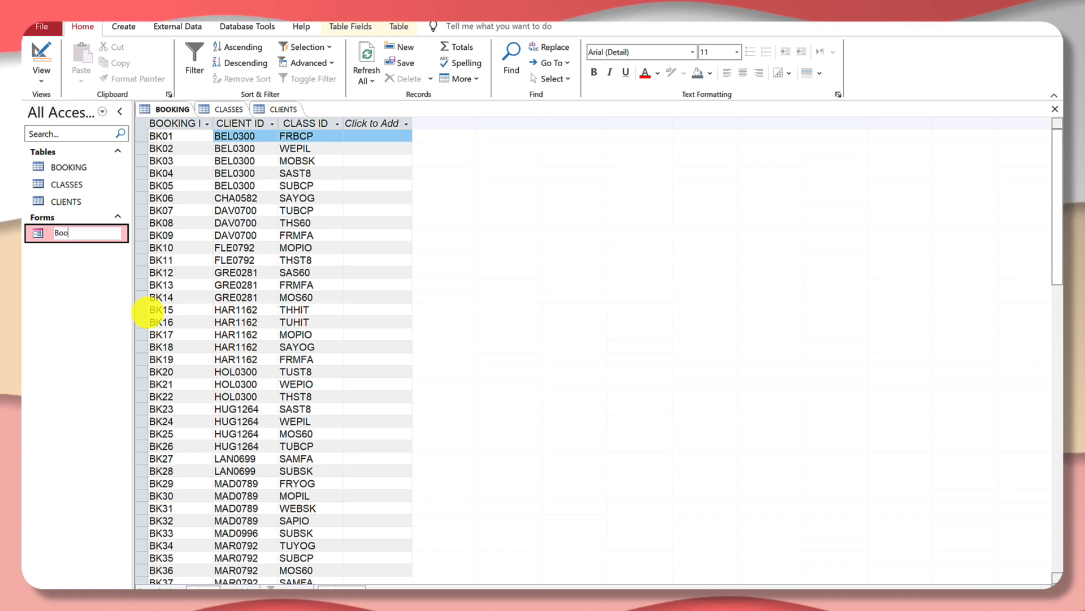
text(king)
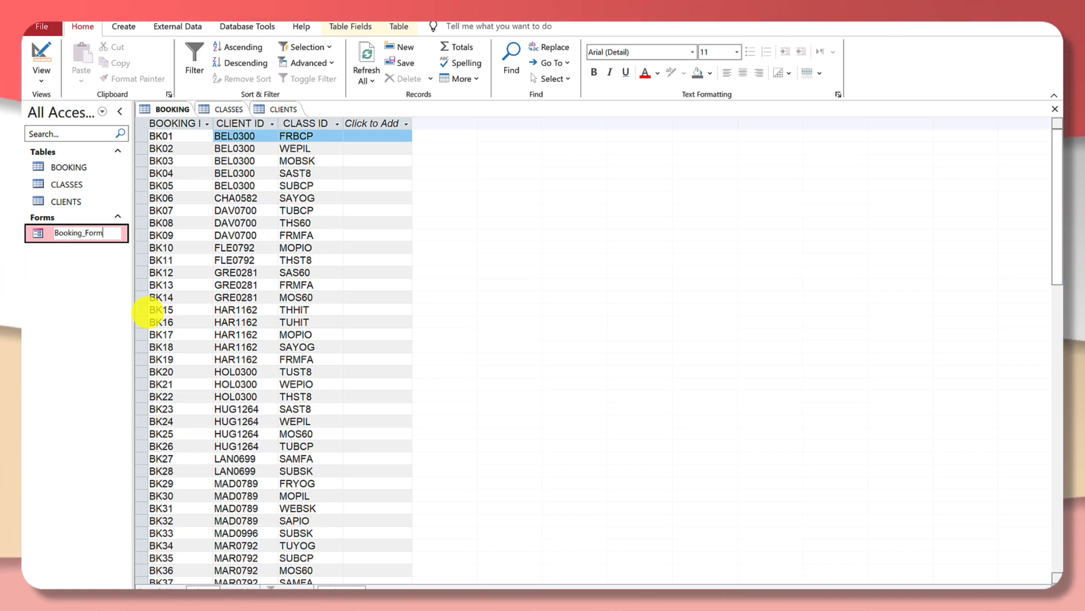
text(_Form)
key(Return)
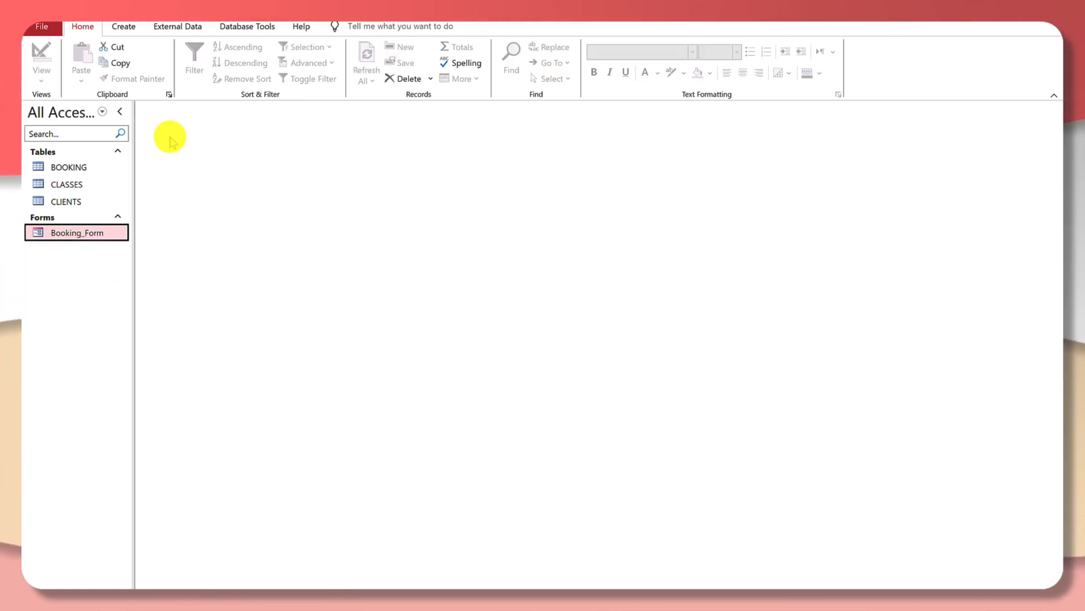
Step: Open Booking_Form in Design View and capture a screenshot of the properties showing the 3cm width of the three field headings
double_click(80, 236)
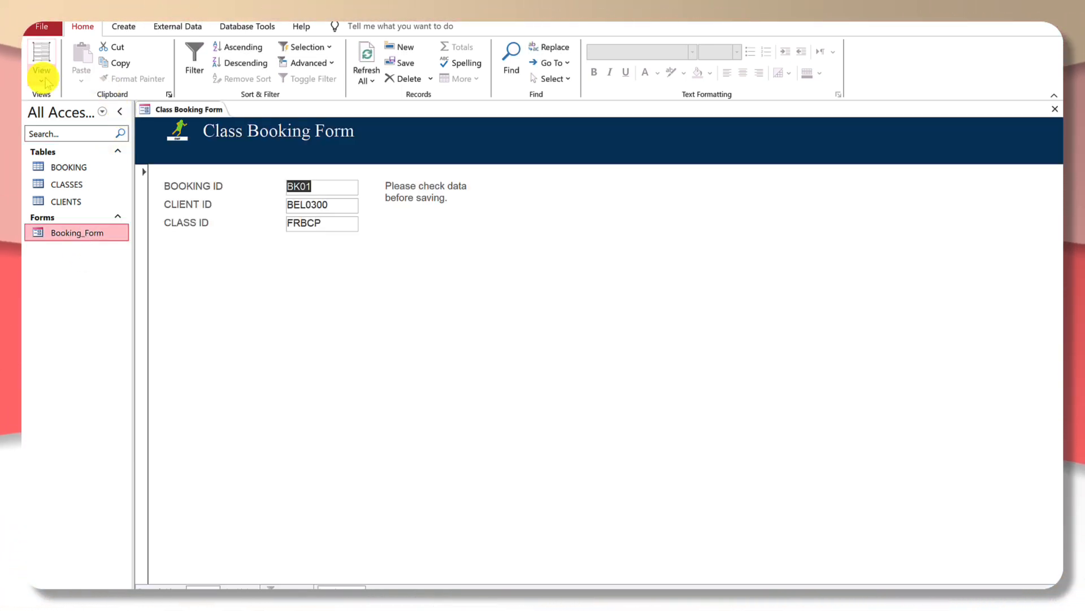
click(43, 82)
click(62, 151)
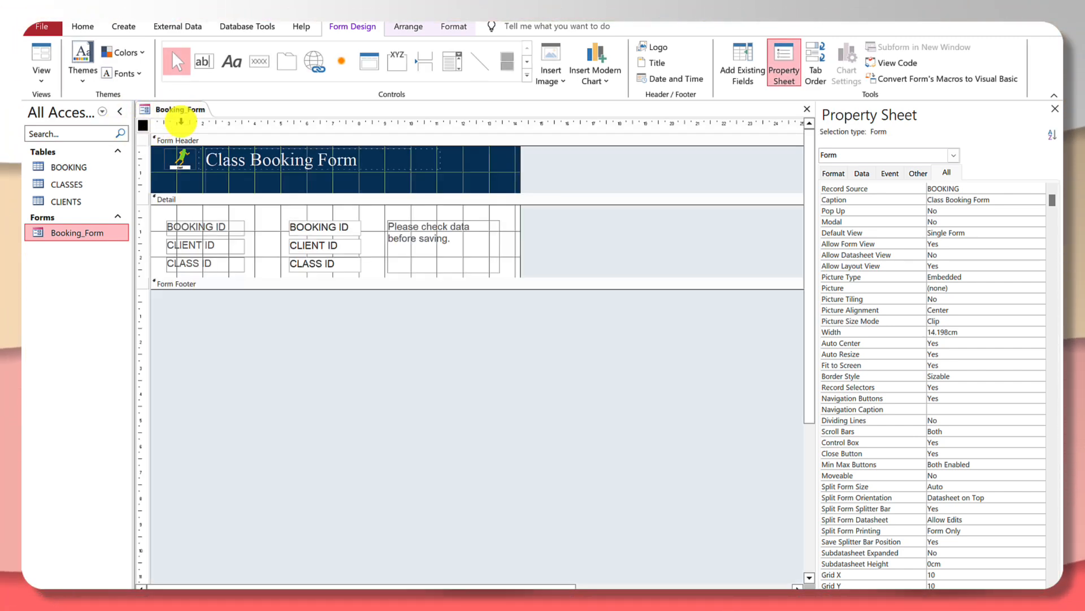
key(ctrl+Left)
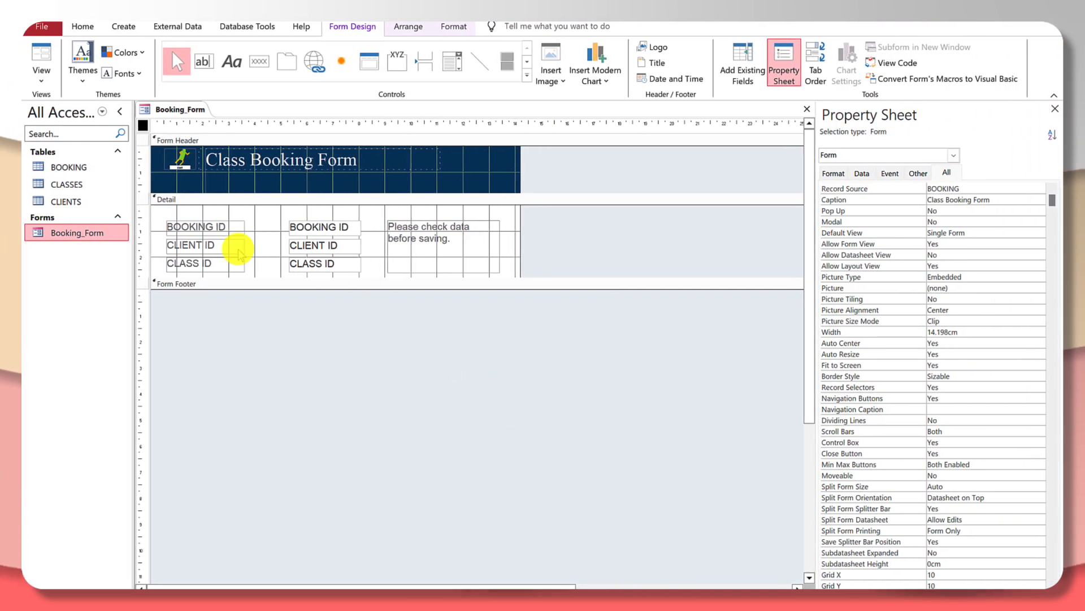
drag(159, 217, 255, 266)
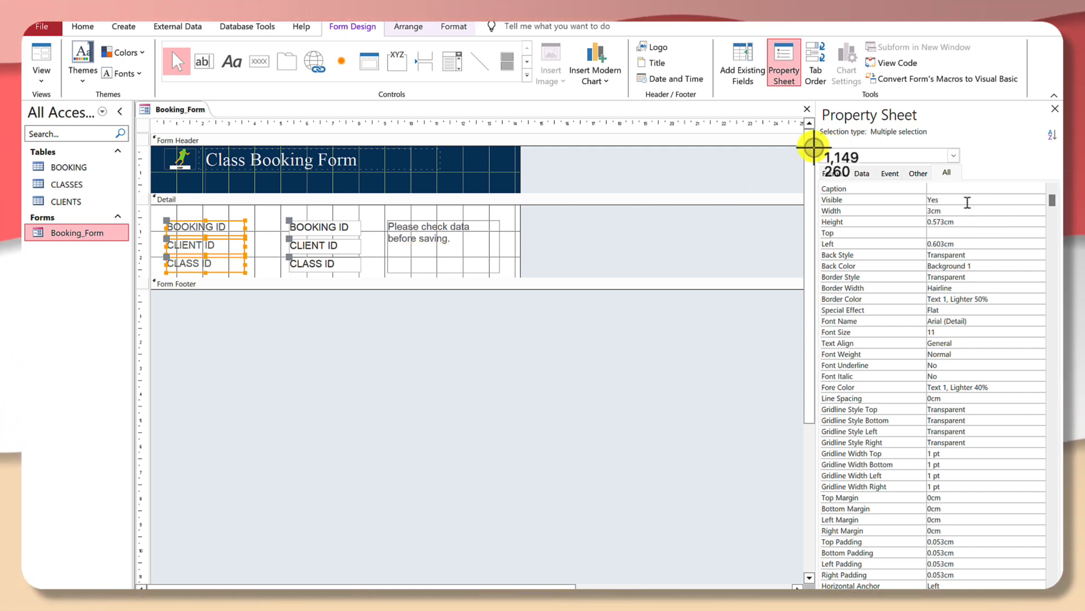
drag(814, 152, 974, 244)
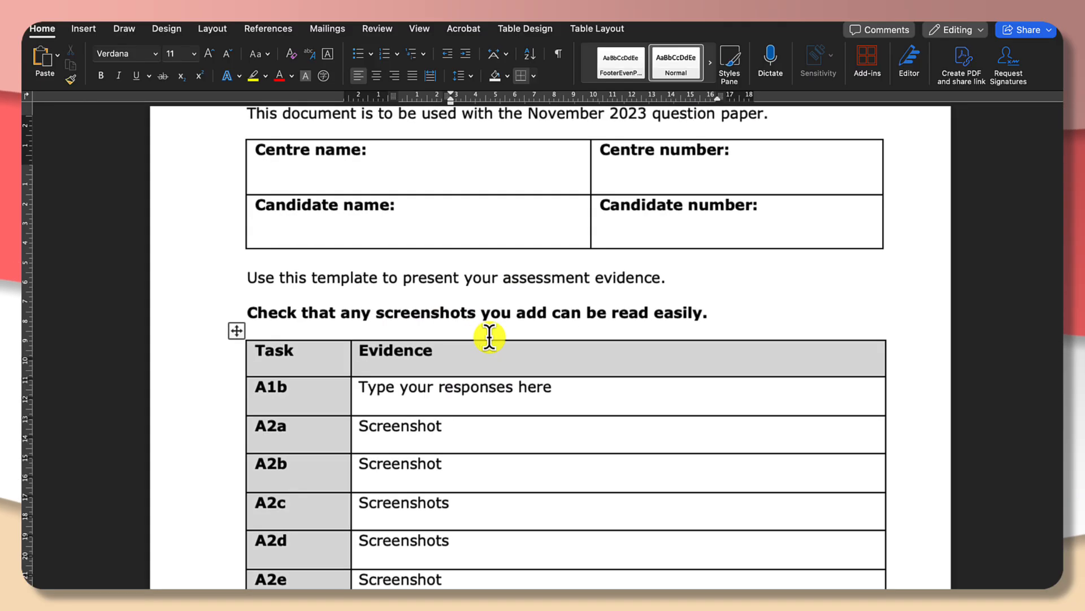
Step: Switch to the evidence document in Word and paste the screenshot on a new line below "Screenshot" in the A2a row
click(456, 387)
key(Return)
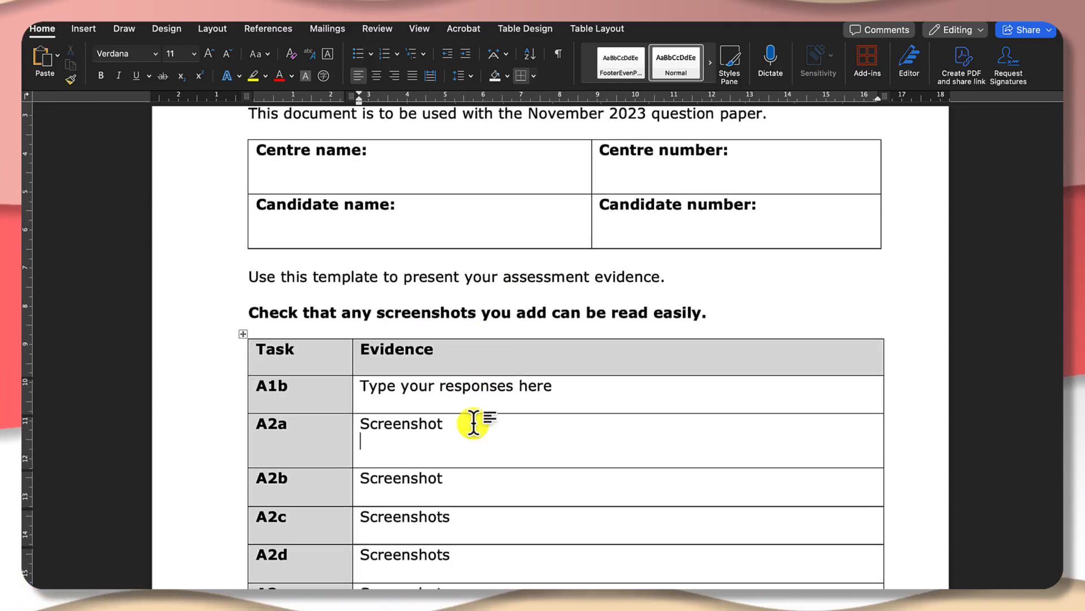
key(super+v)
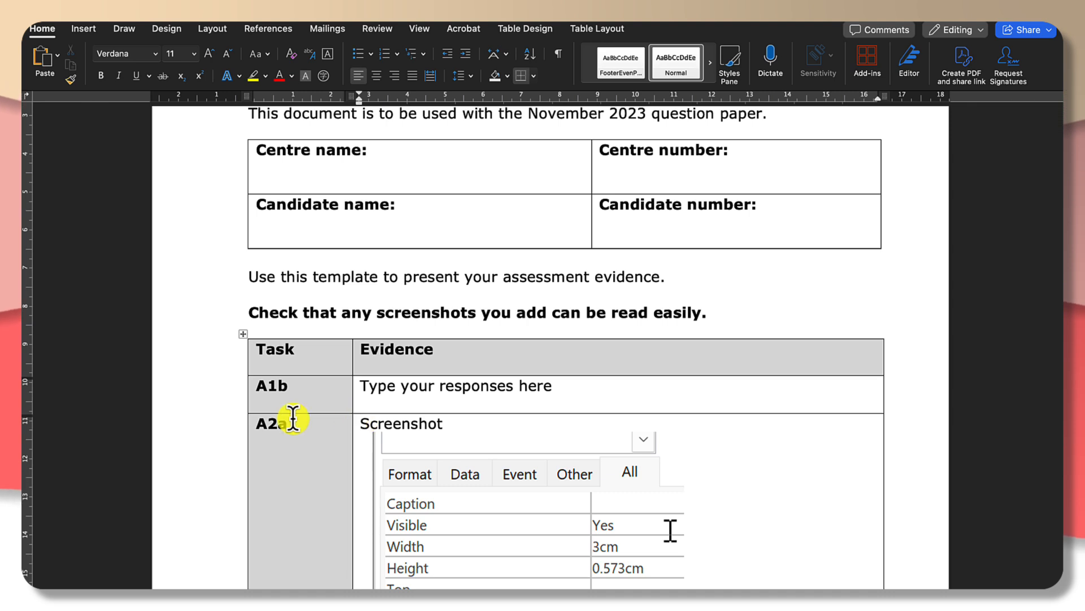
scroll(292, 418, down, 3)
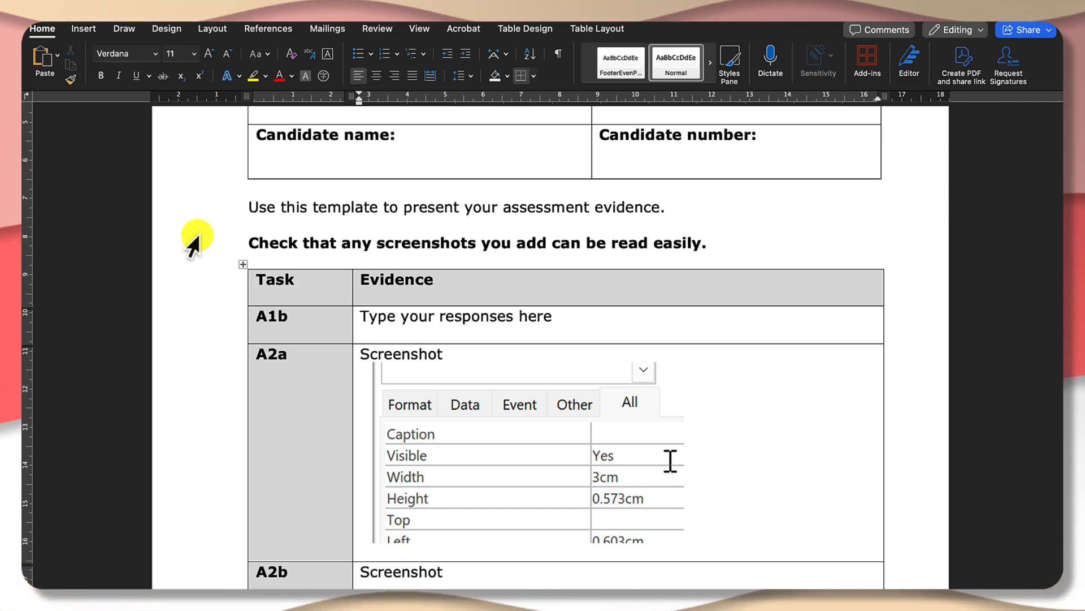
Step: Review the Task A2a saving and evidence instructions in the exam PDF
key(ctrl+Left)
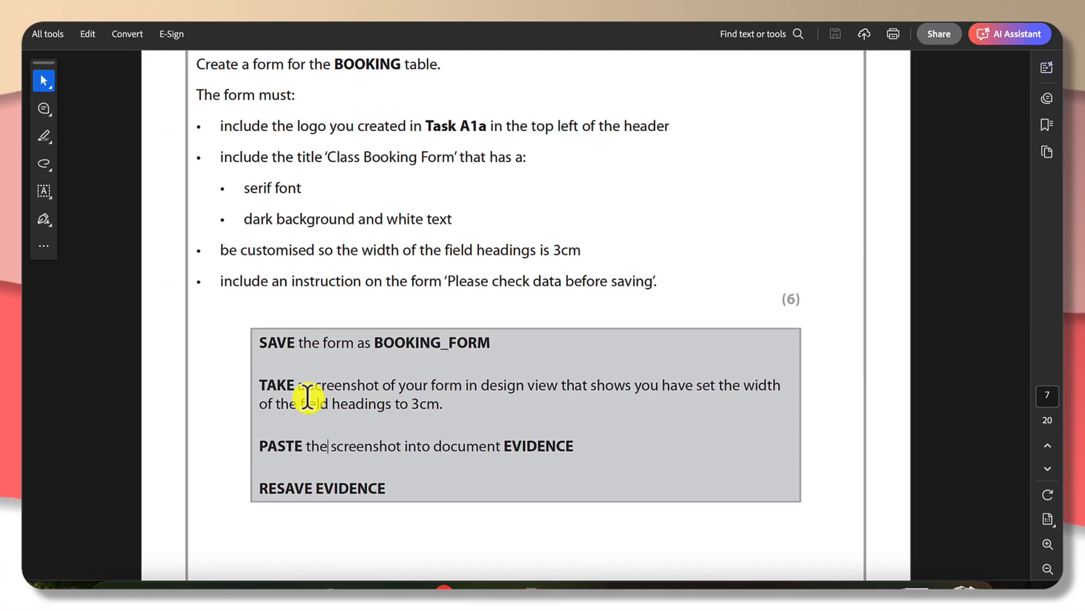
key(ctrl+Right)
key(ctrl+Right)
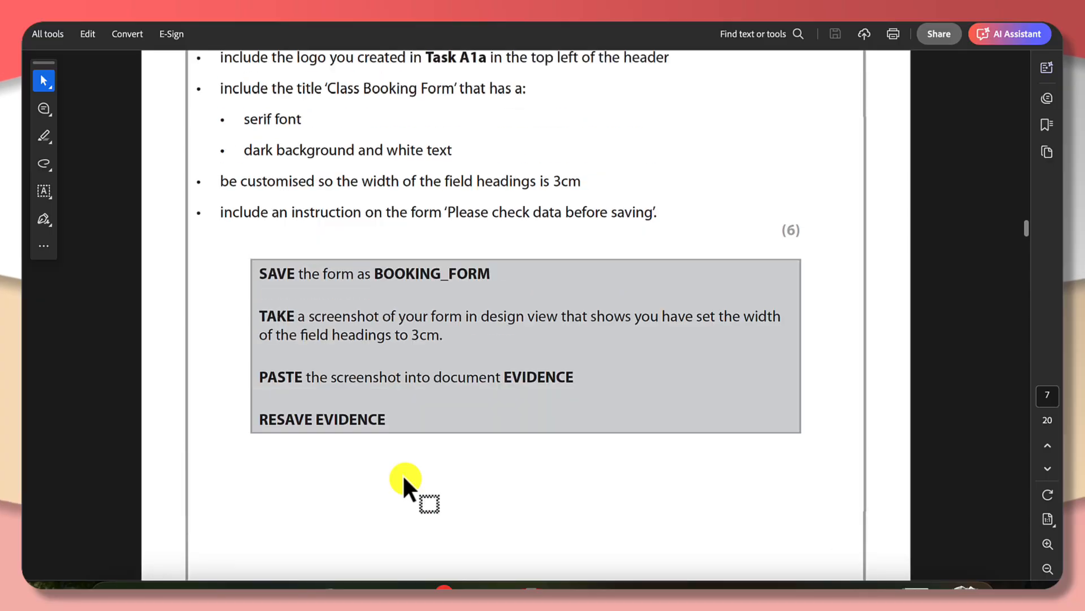
scroll(405, 478, up, 2)
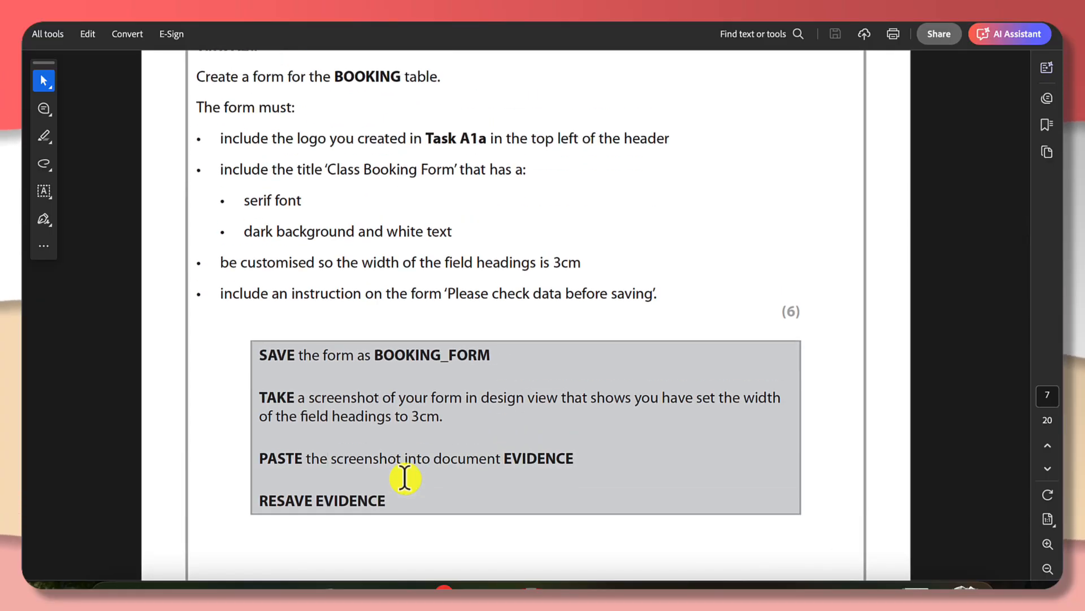